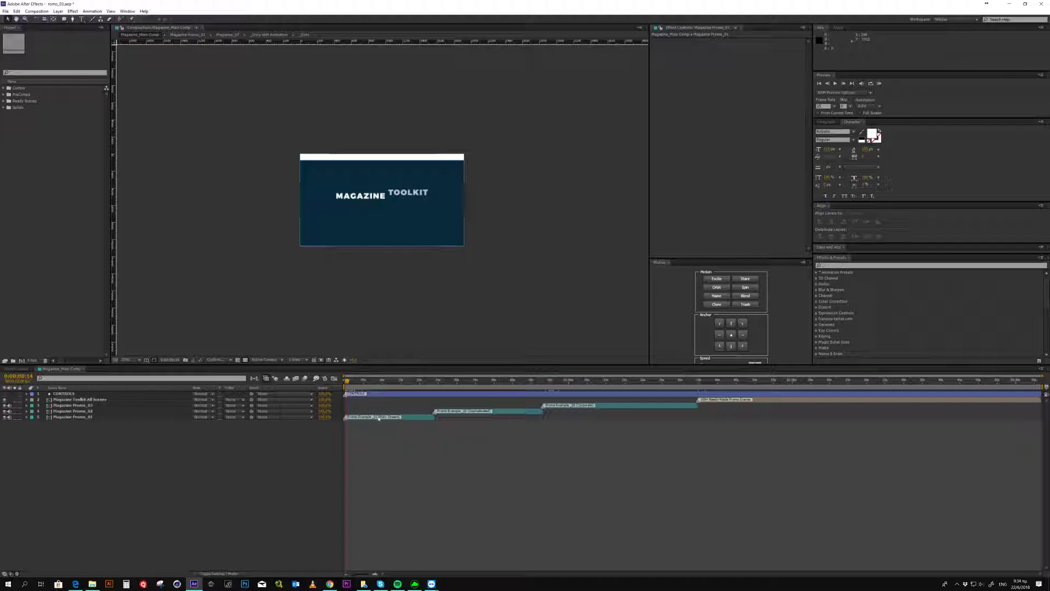
pyautogui.doubleClick(379, 417)
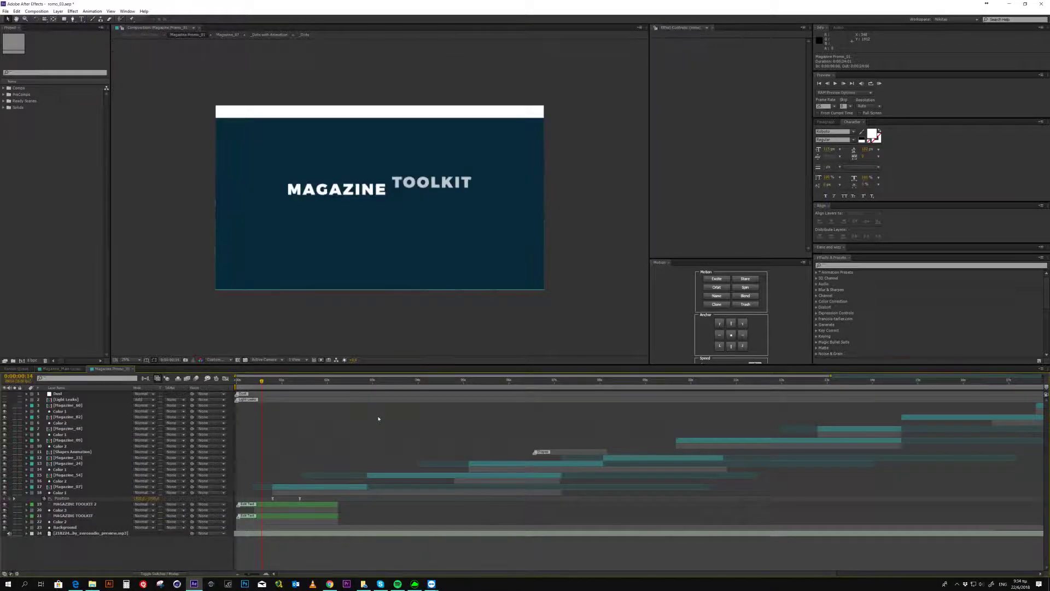
pyautogui.press('-')
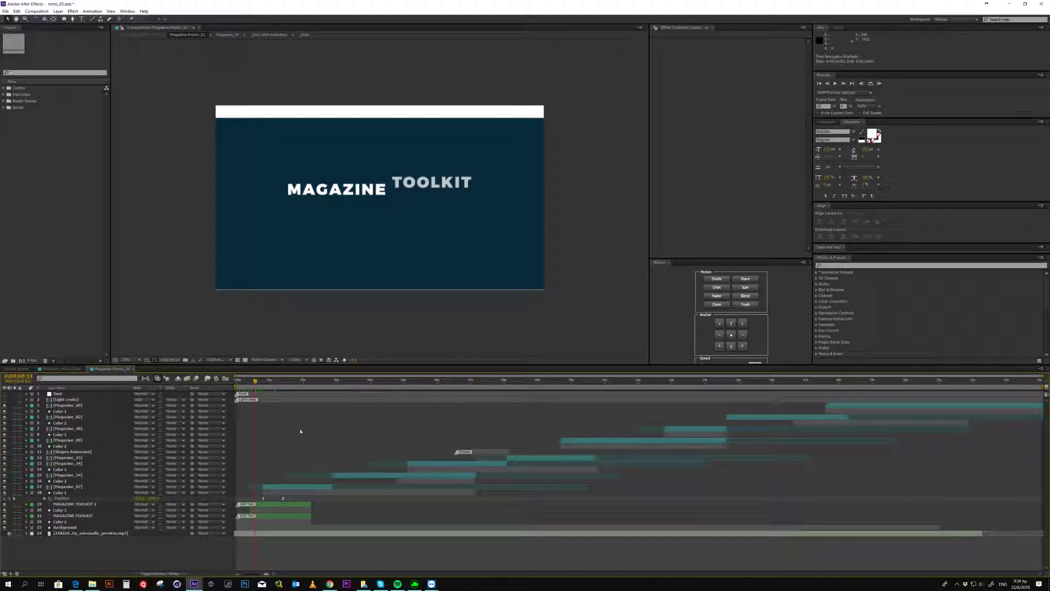
pyautogui.press('p')
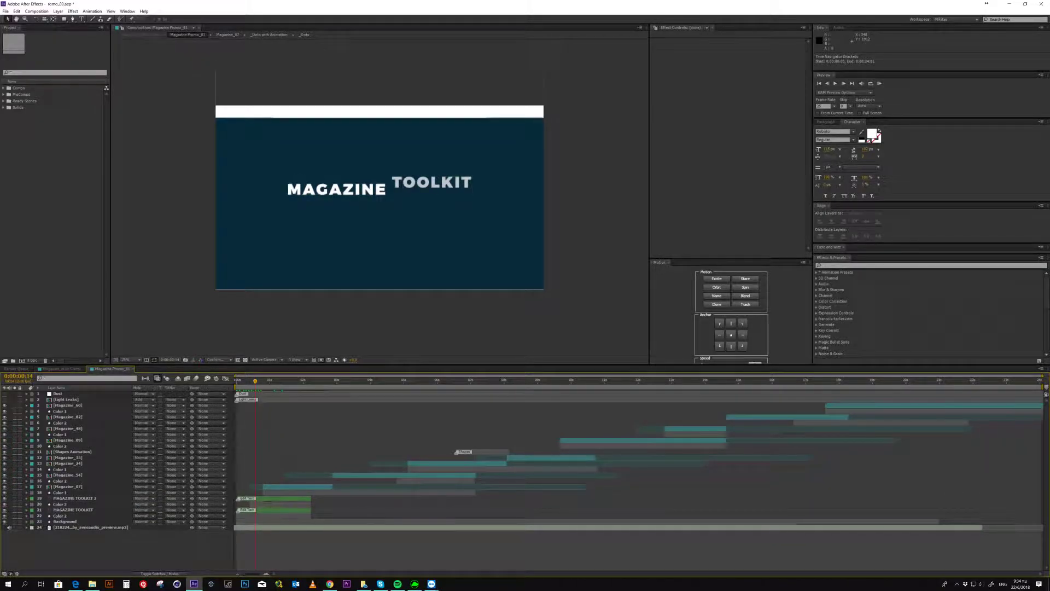
pyautogui.click(274, 488)
pyautogui.click(390, 476)
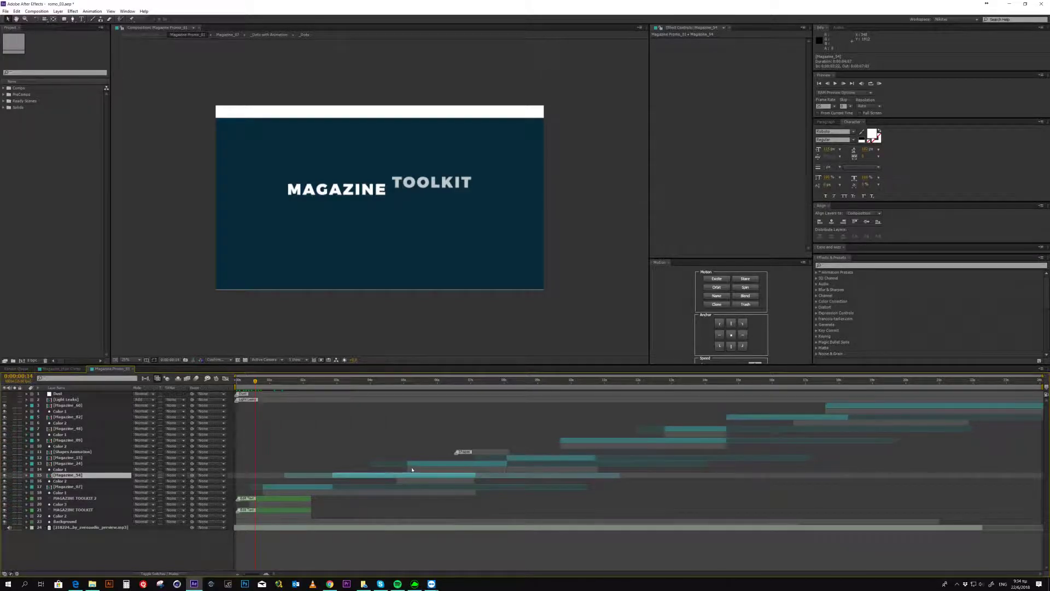
pyautogui.click(418, 465)
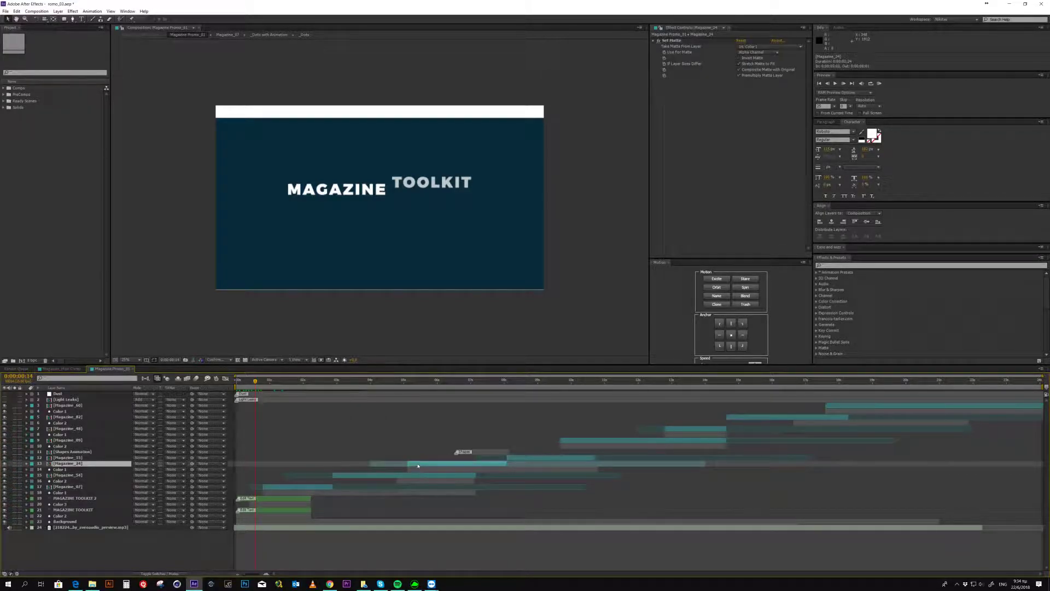
pyautogui.click(519, 458)
pyautogui.click(488, 453)
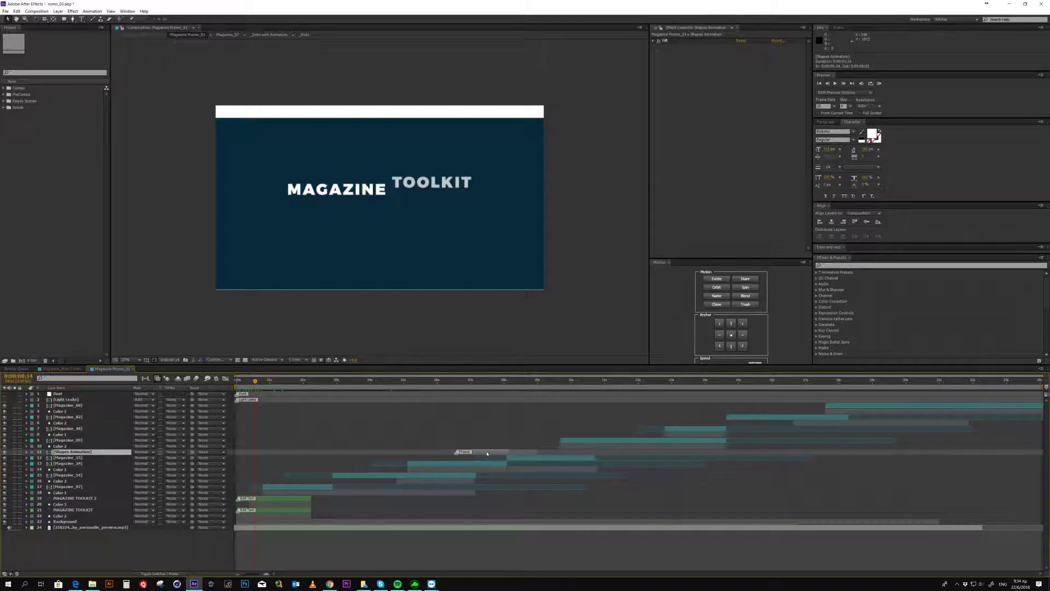
pyautogui.moveTo(451, 386); pyautogui.dragTo(469, 394)
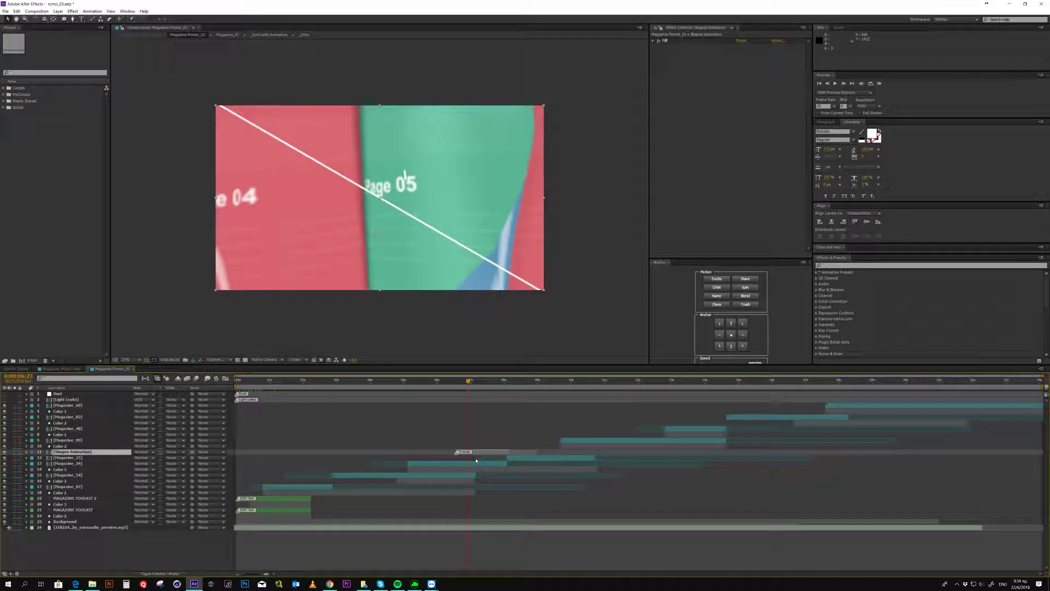
pyautogui.click(480, 383)
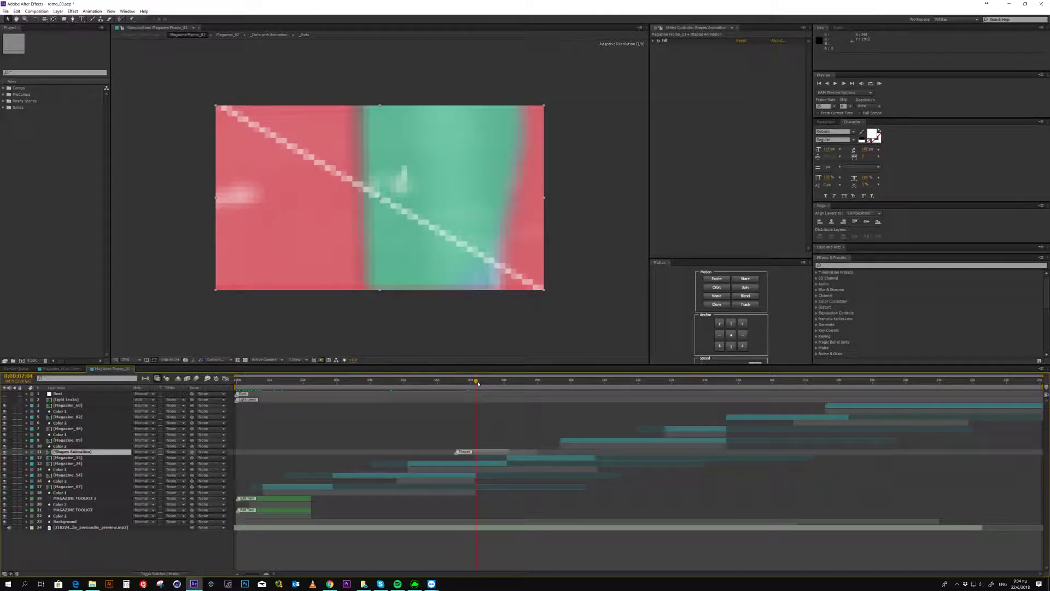
pyautogui.click(669, 434)
pyautogui.click(670, 382)
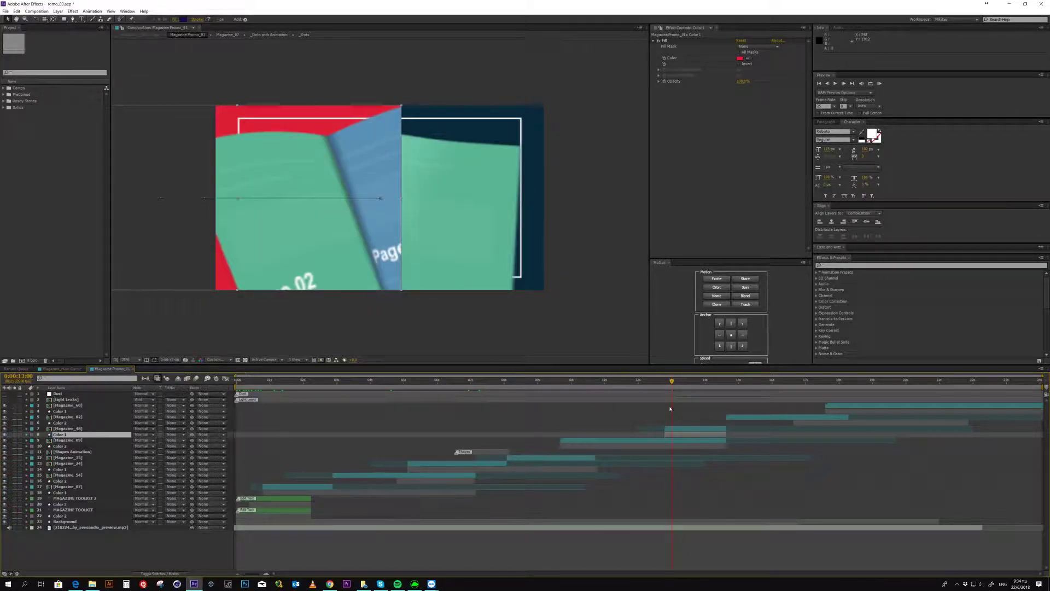
pyautogui.click(535, 553)
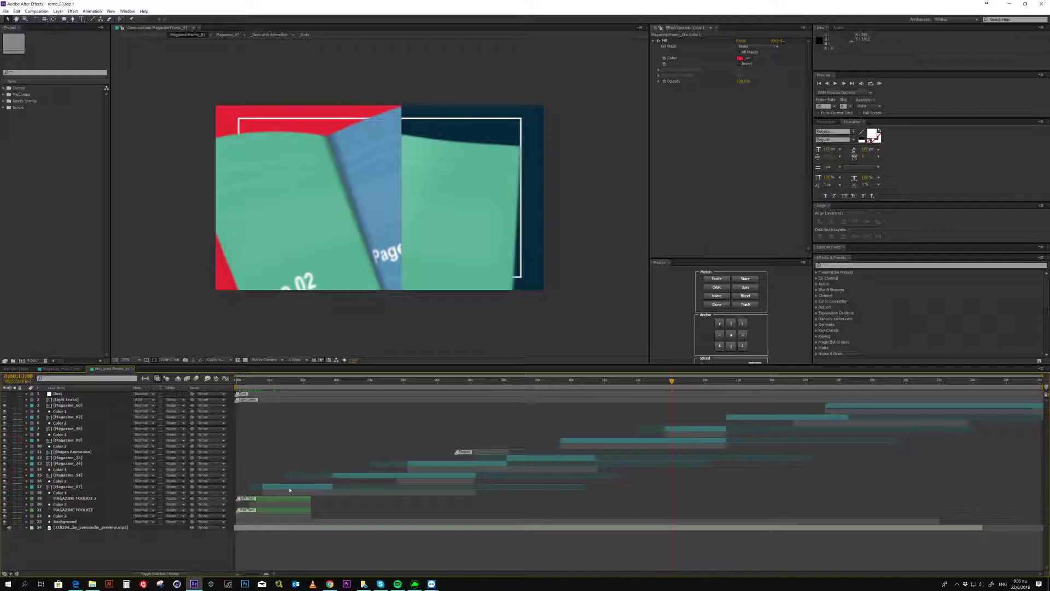
# - Open Magazine_07, select its PreComp layer to show its effects, and move to 0:00:04:18
pyautogui.doubleClick(290, 490)
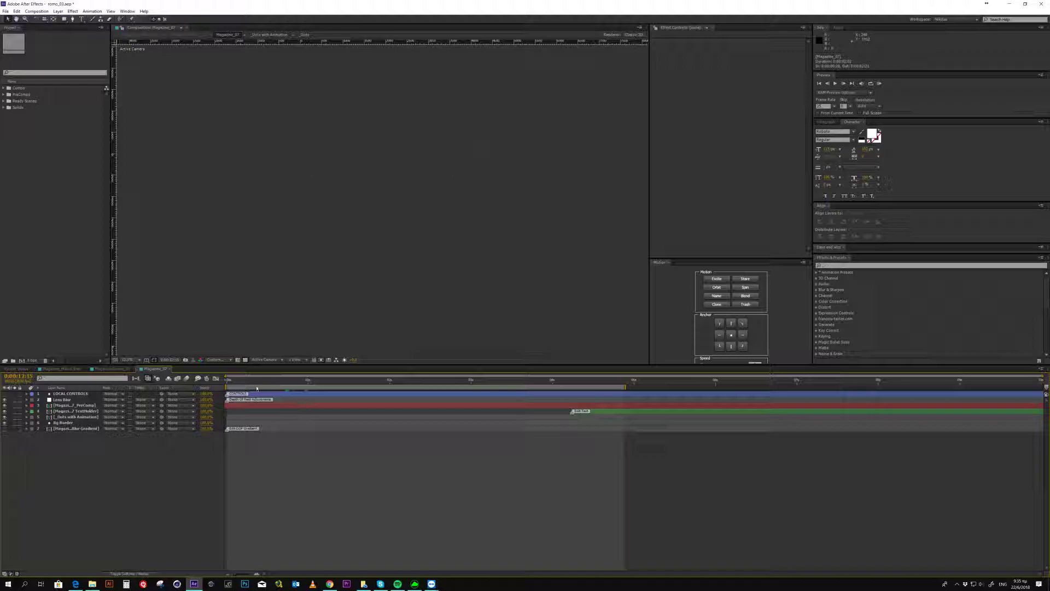
pyautogui.press('Home')
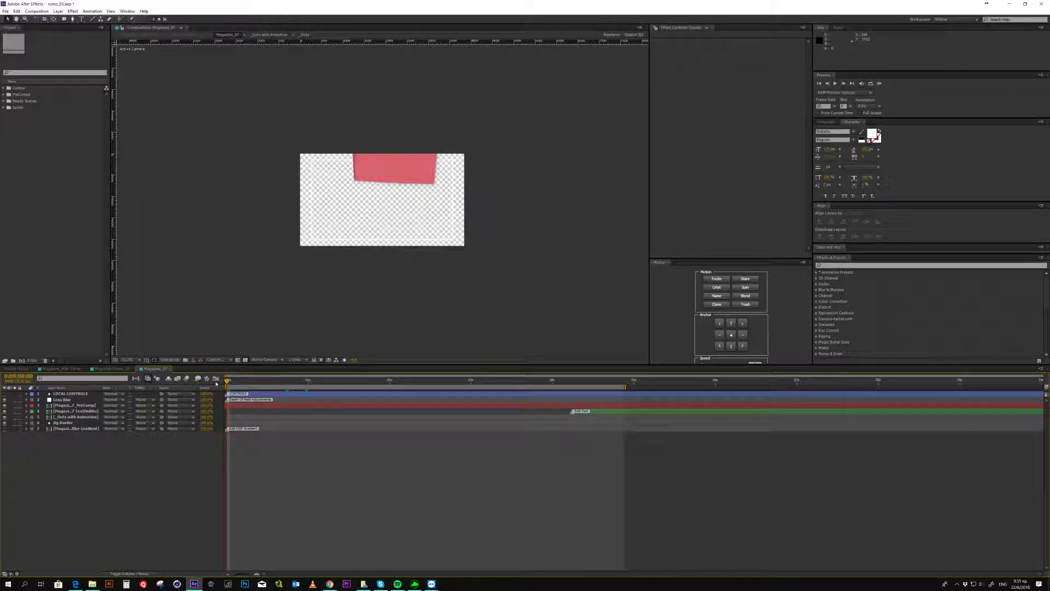
pyautogui.click(243, 407)
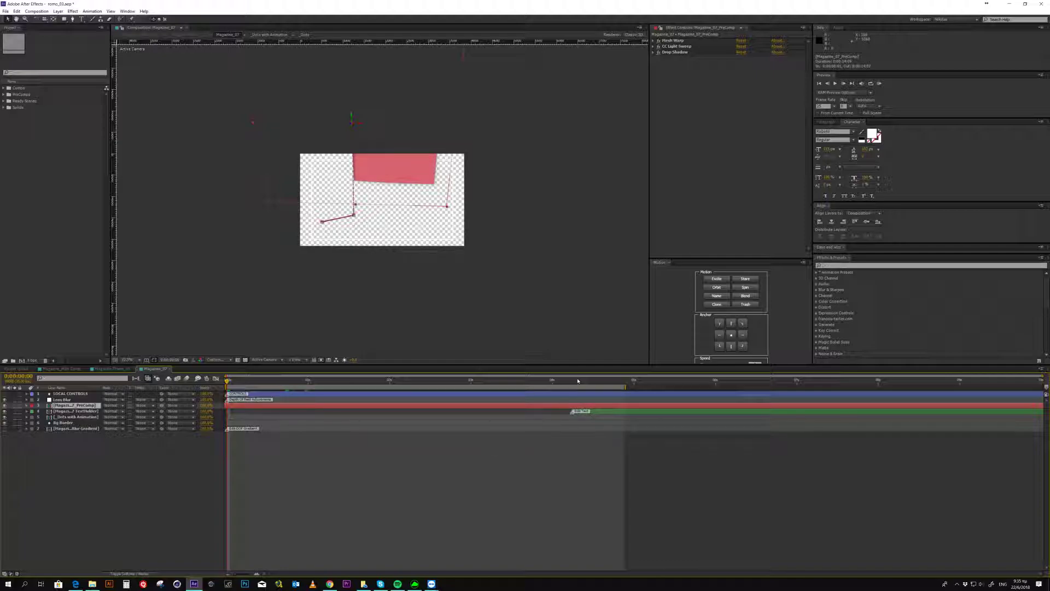
pyautogui.click(611, 379)
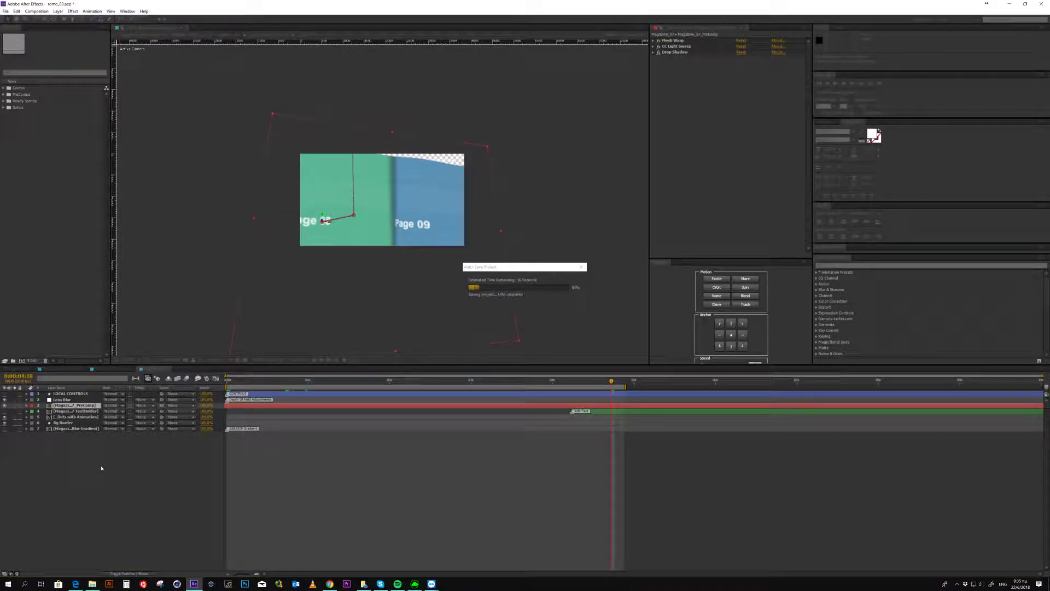
# - Open Magazine_07_PreComp and look through its Page_01-02, Page_03-04 and Page_09-10 layers
pyautogui.doubleClick(363, 407)
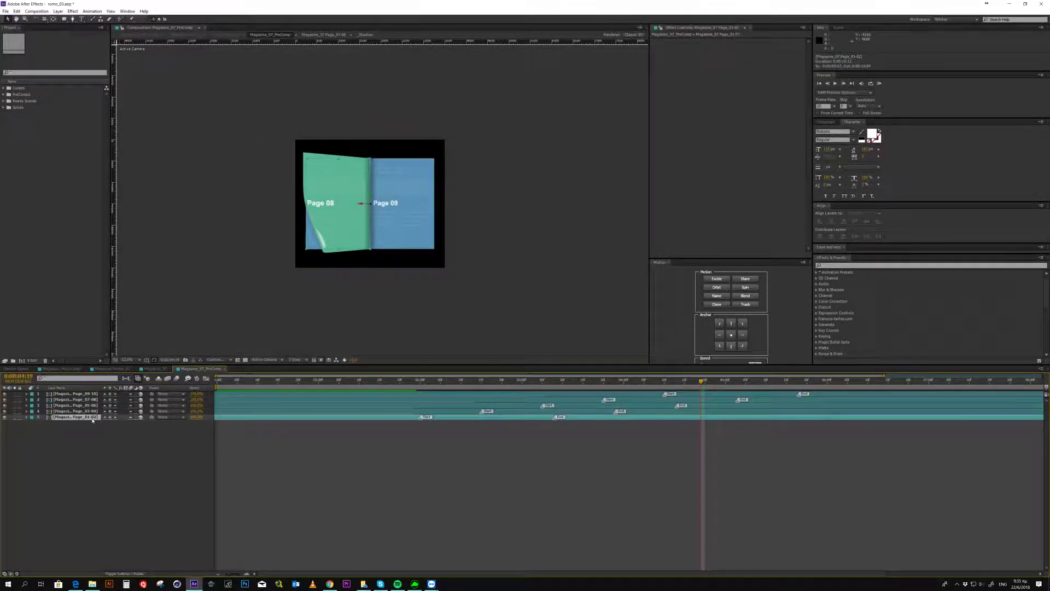
pyautogui.click(77, 417)
pyautogui.click(87, 411)
pyautogui.hotkey('ctrl', 'Up')
pyautogui.hotkey('ctrl', 'Up')
pyautogui.hotkey('ctrl', 'Up')
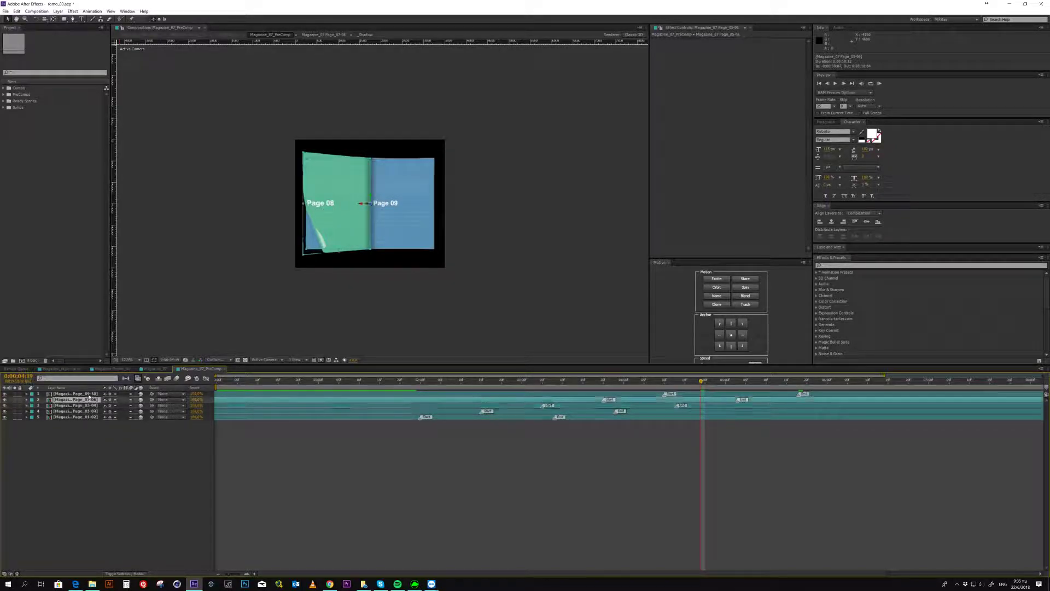
pyautogui.click(141, 444)
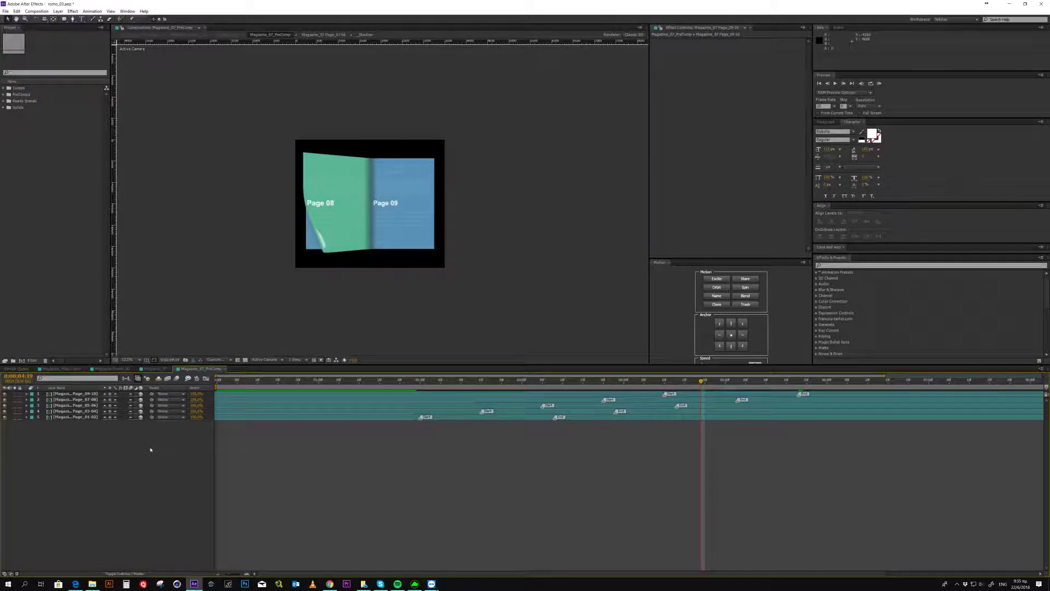
# - Reveal the comp in the Project panel and select the Page_08 placeholder in Magazine_07 Placeholders
pyautogui.rightClick(151, 448)
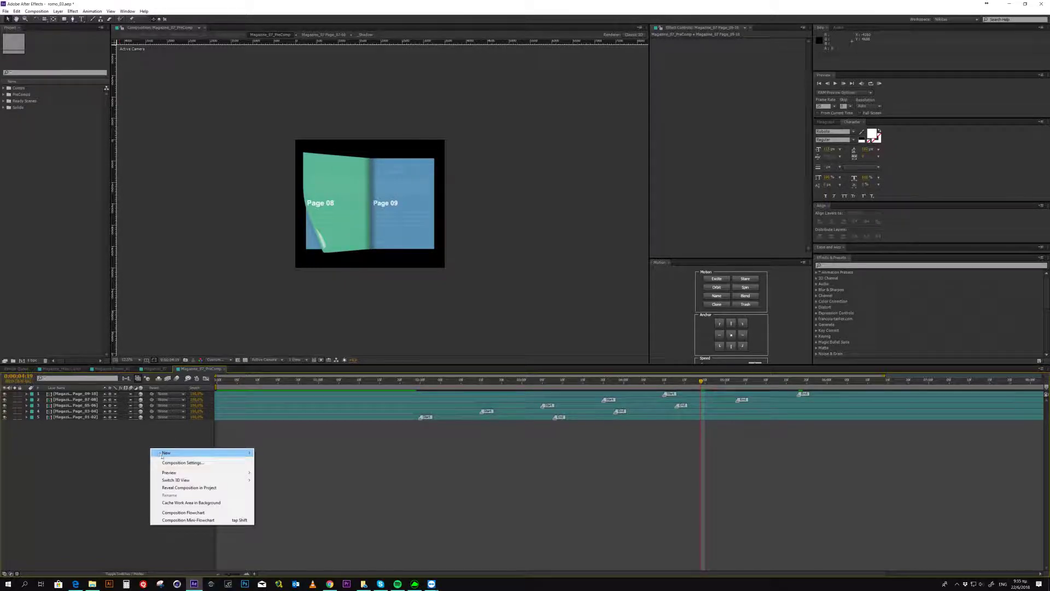
pyautogui.click(198, 488)
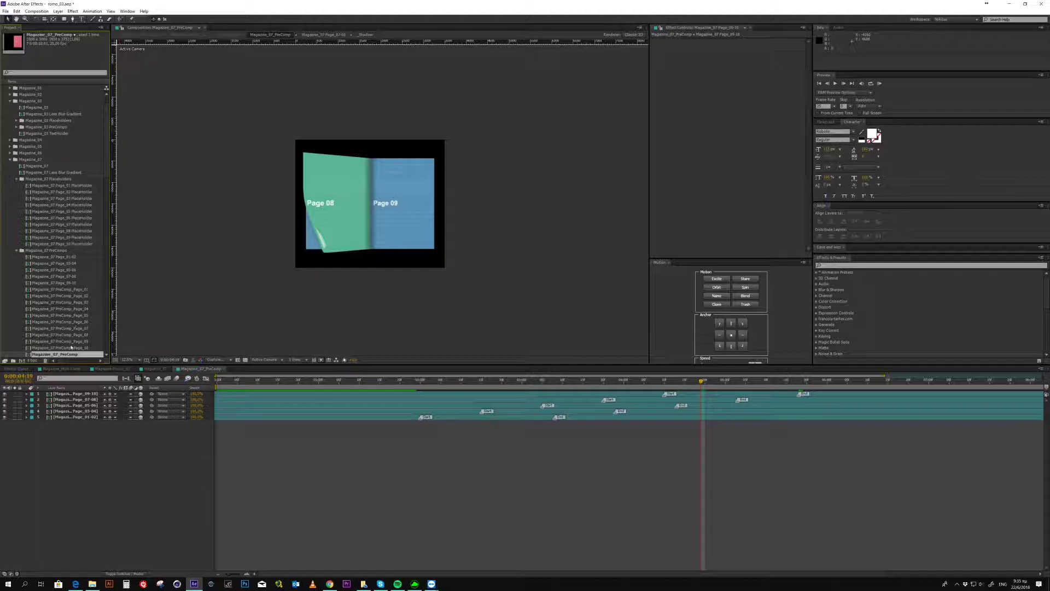
pyautogui.scroll(-2, 60, 306)
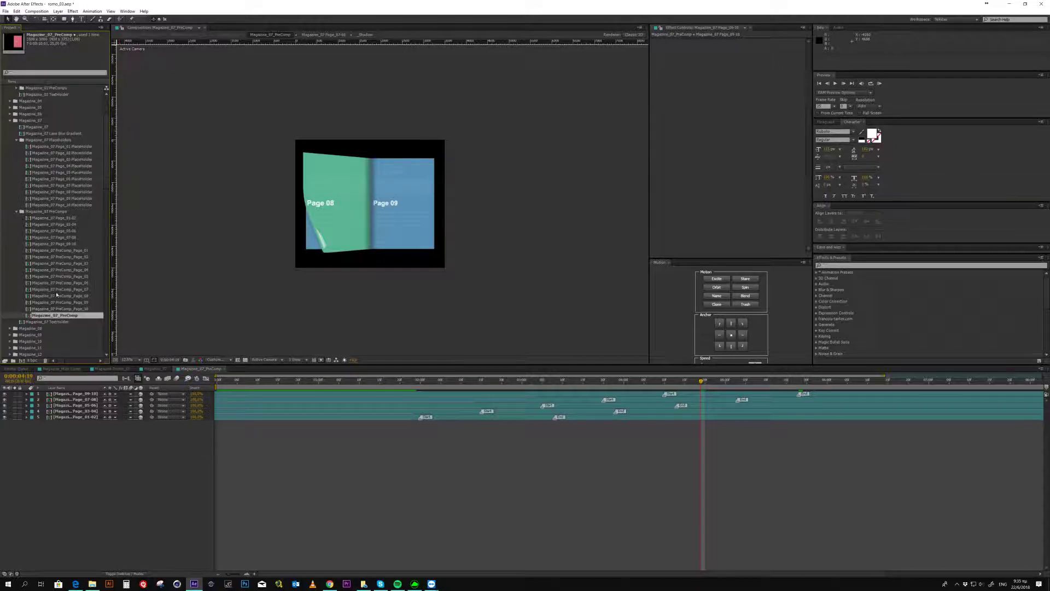
pyautogui.click(16, 212)
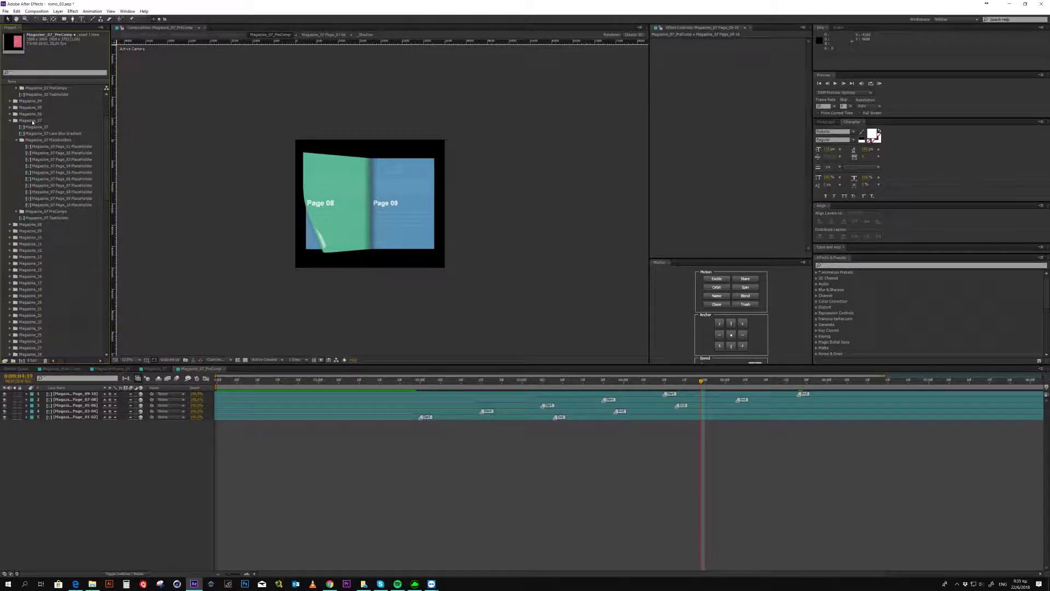
pyautogui.click(44, 140)
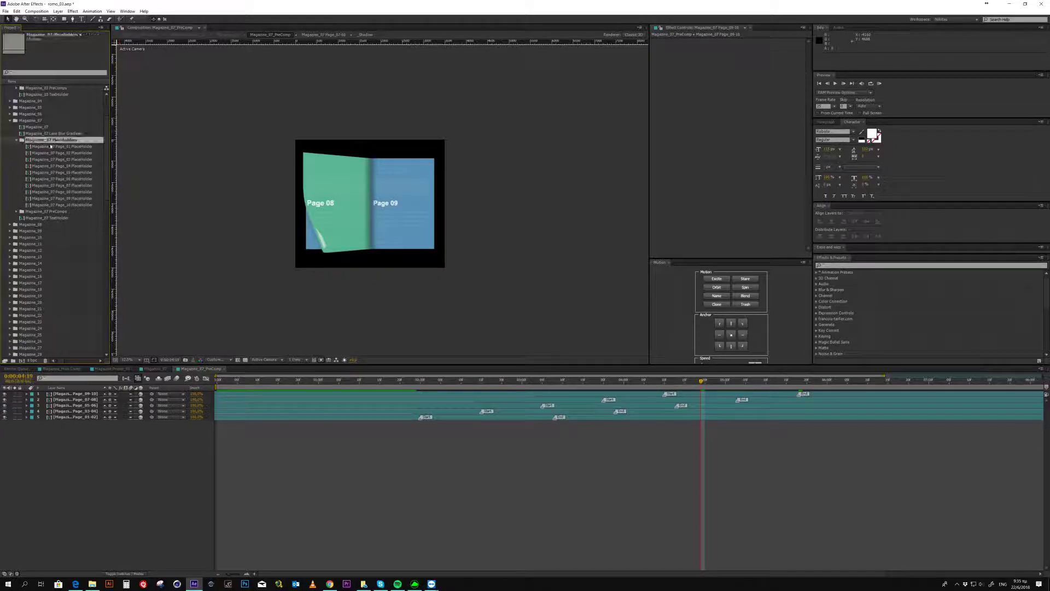
pyautogui.click(68, 146)
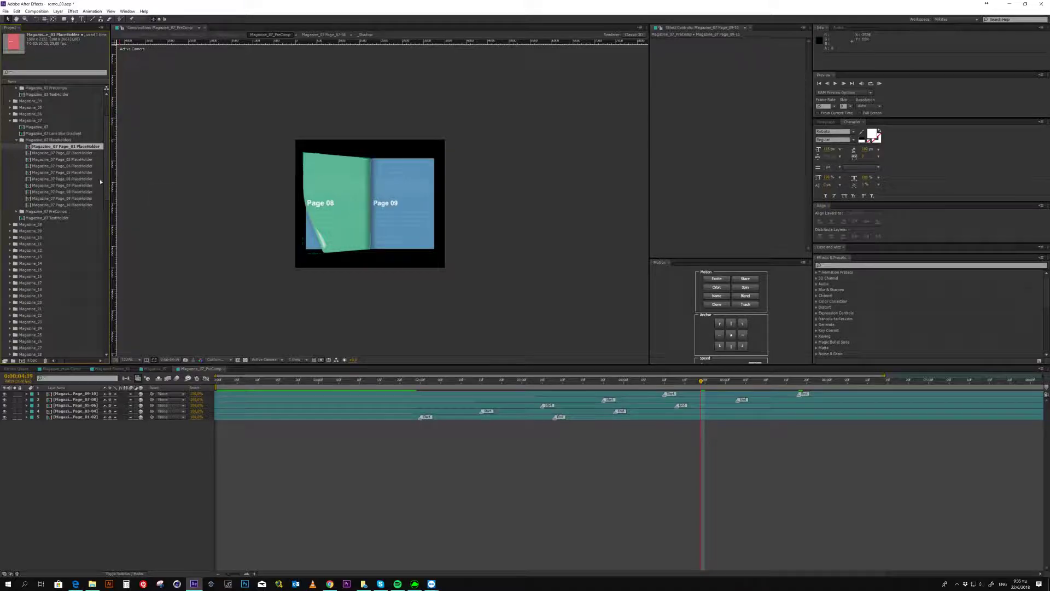
pyautogui.click(86, 192)
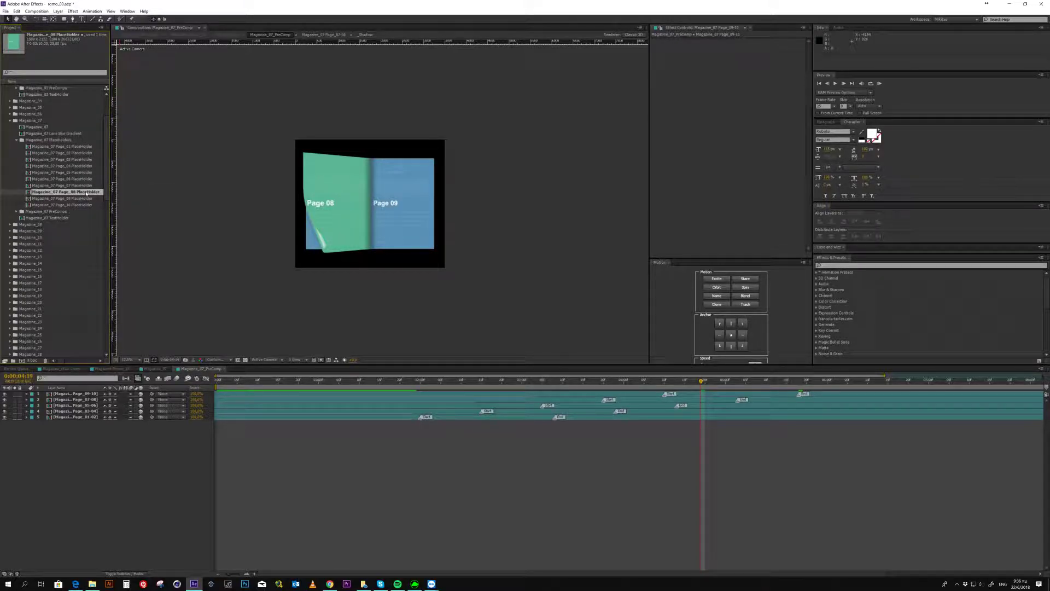
# - Open the Page_08 placeholder, toggle the Page 08 text layer's visibility, then close it
pyautogui.doubleClick(86, 192)
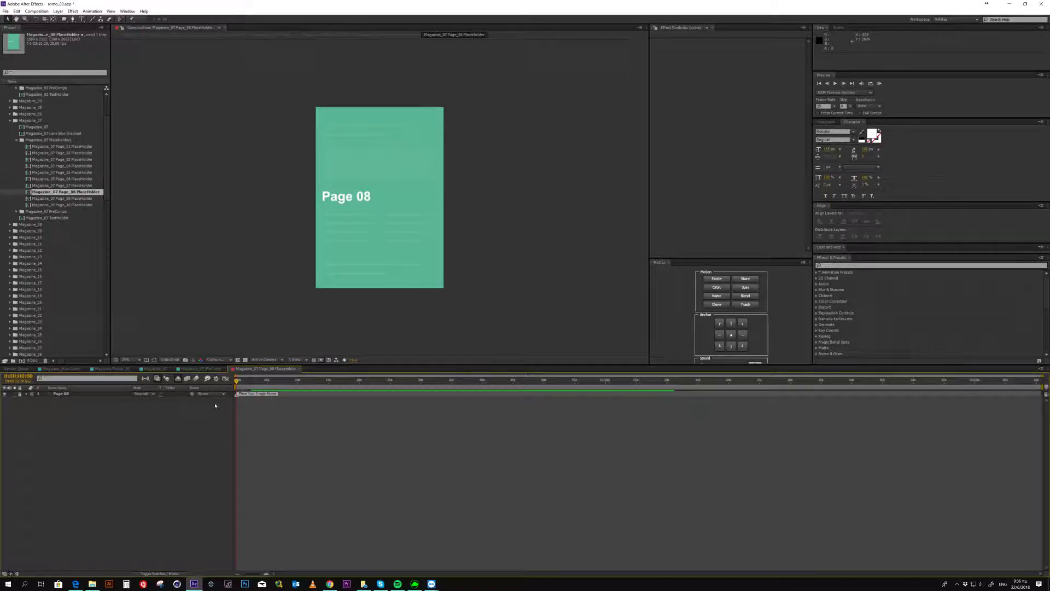
pyautogui.click(5, 394)
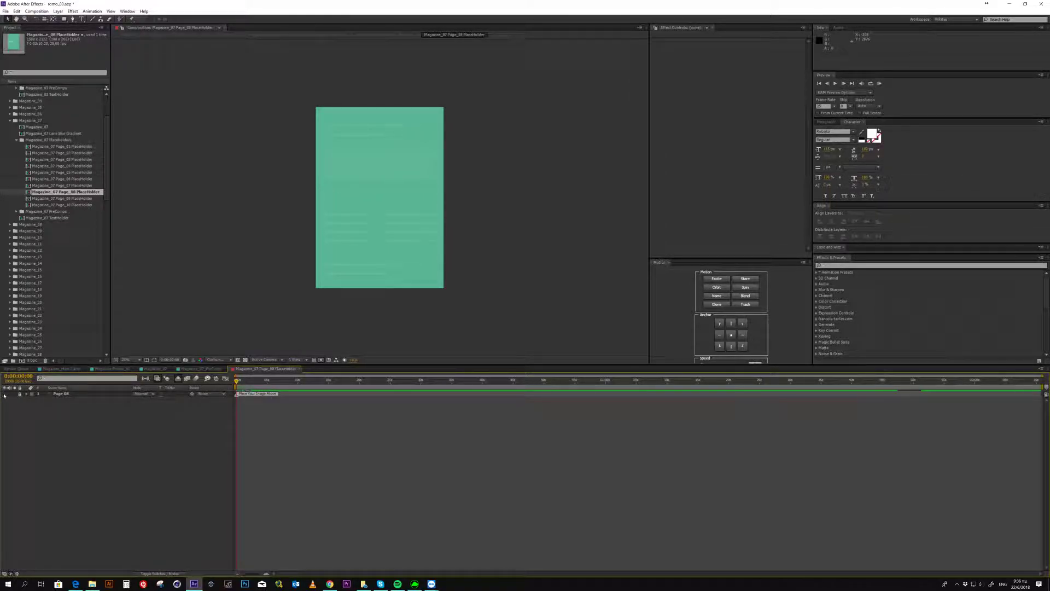
pyautogui.click(4, 394)
pyautogui.click(299, 368)
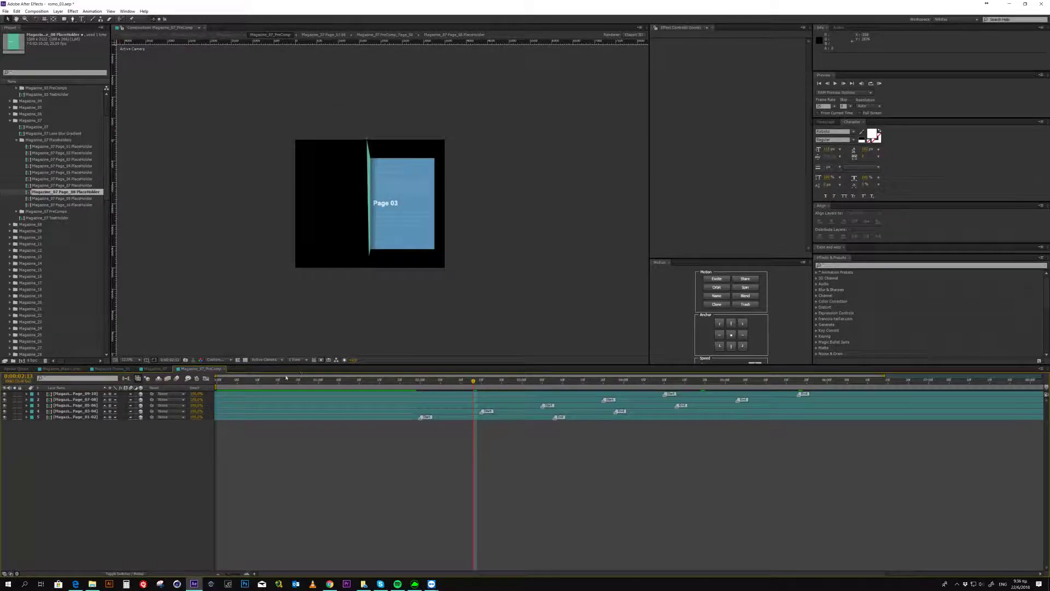
# - Collapse the Magazine_07 and Ready Scenes folders and return to Magazine_Main Comp
pyautogui.click(9, 121)
pyautogui.scroll(3, 34, 171)
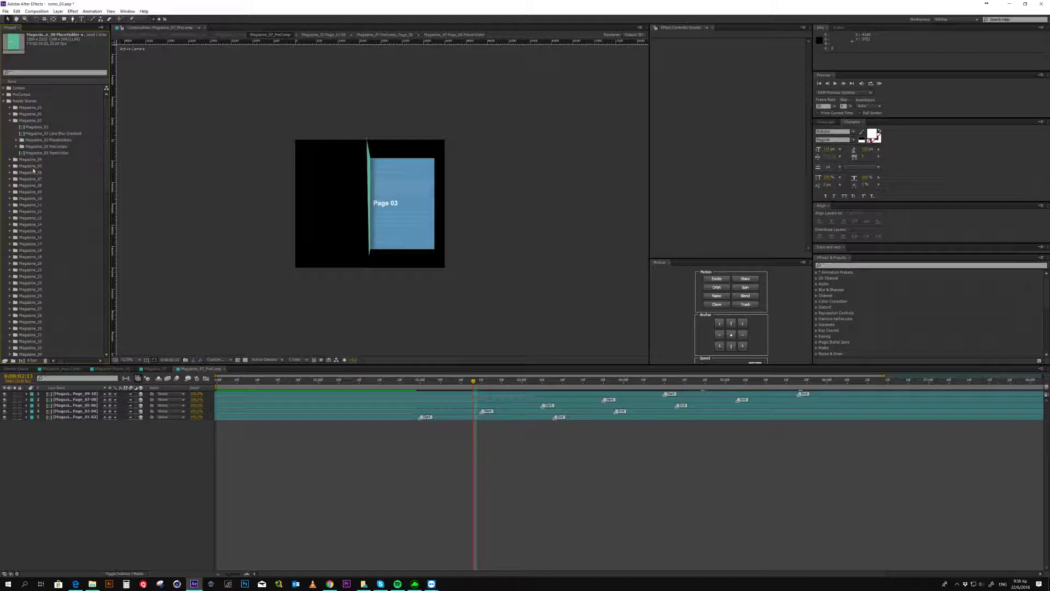
pyautogui.click(4, 102)
pyautogui.click(60, 369)
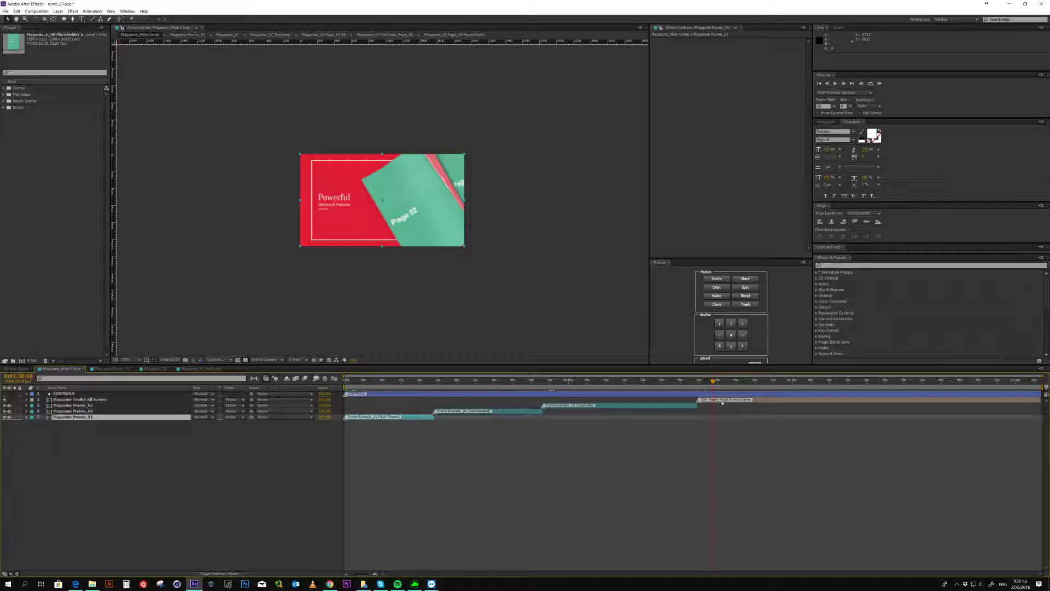
# - Move the Magazine_Main Comp playhead to 0:01:46:20 to show the 100 ready scenes overview
pyautogui.click(743, 383)
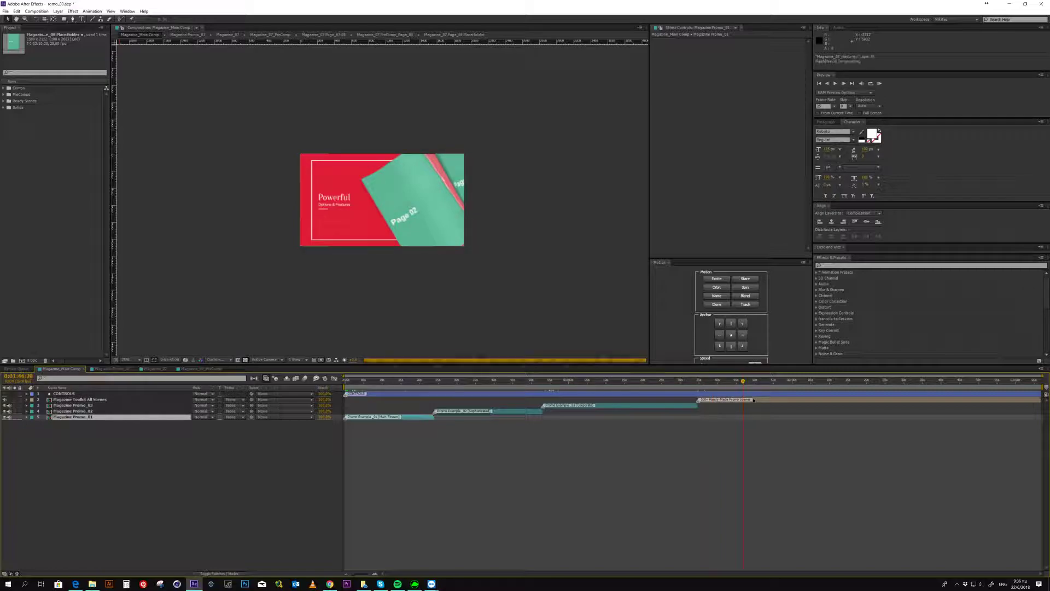
pyautogui.scroll(2, 406, 245)
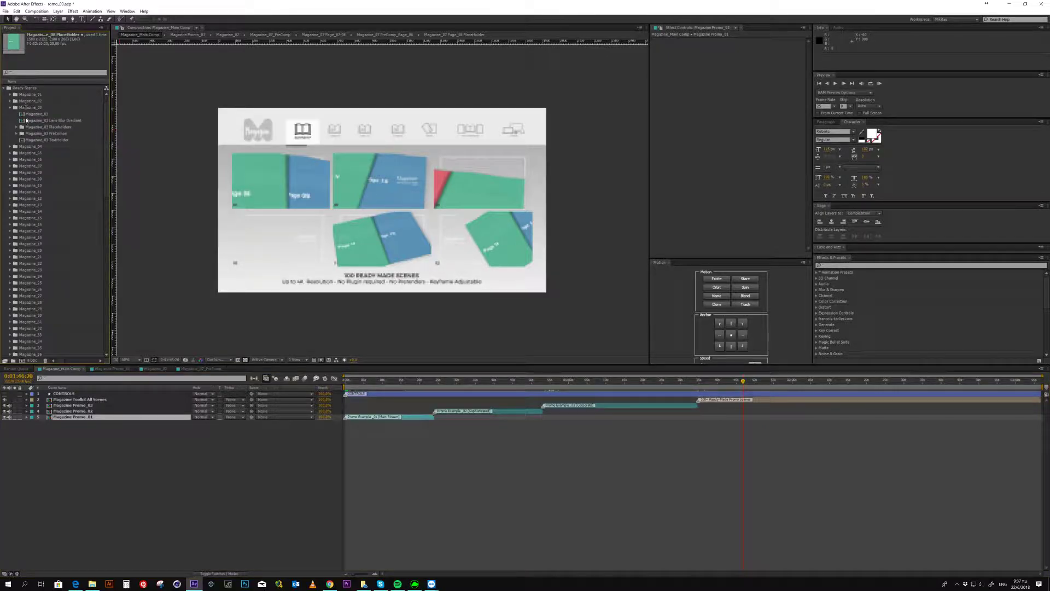
# - Collapse the Magazine_03 and Magazine_14 folders, go to 0:00:07:13, and open Magazine Promo_01
pyautogui.click(9, 109)
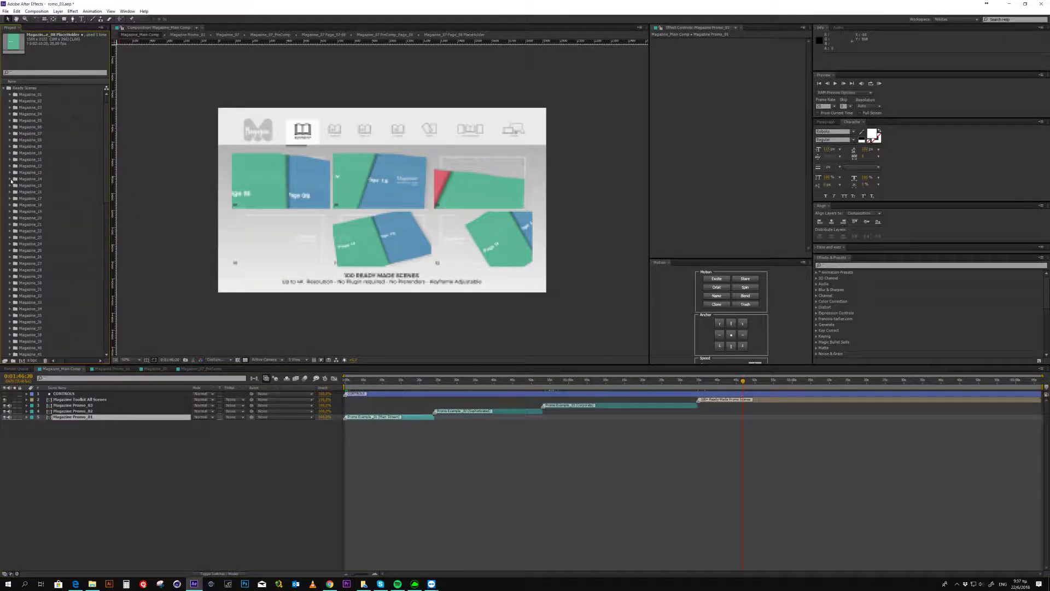
pyautogui.doubleClick(65, 183)
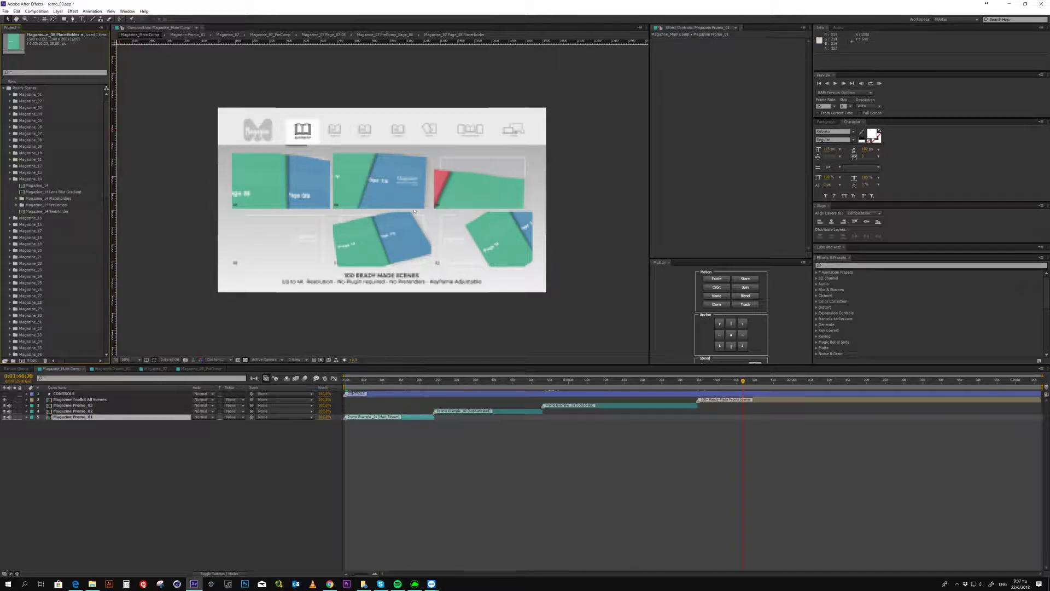
pyautogui.click(10, 180)
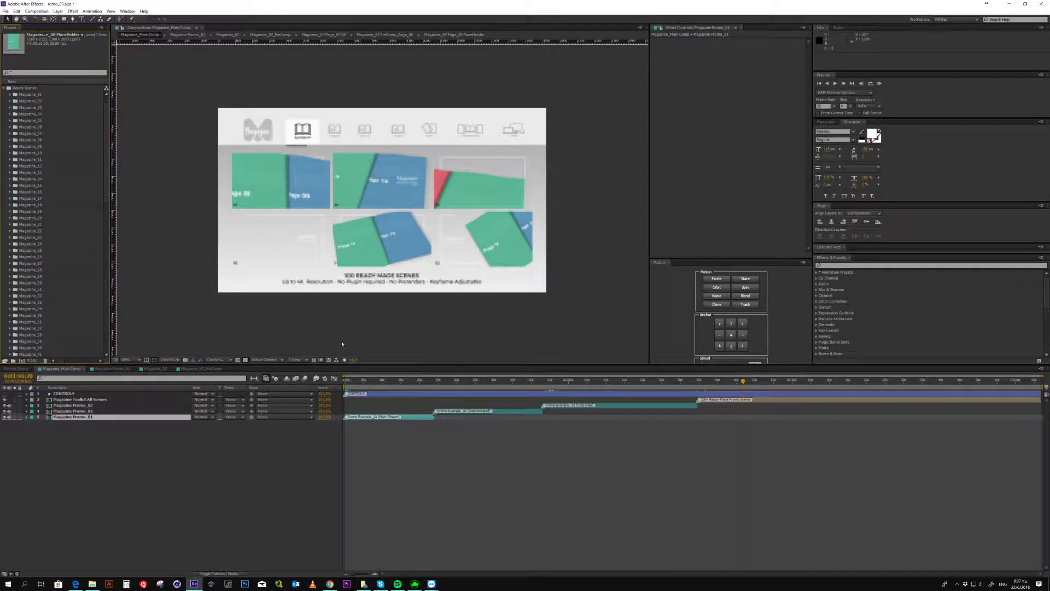
pyautogui.click(373, 383)
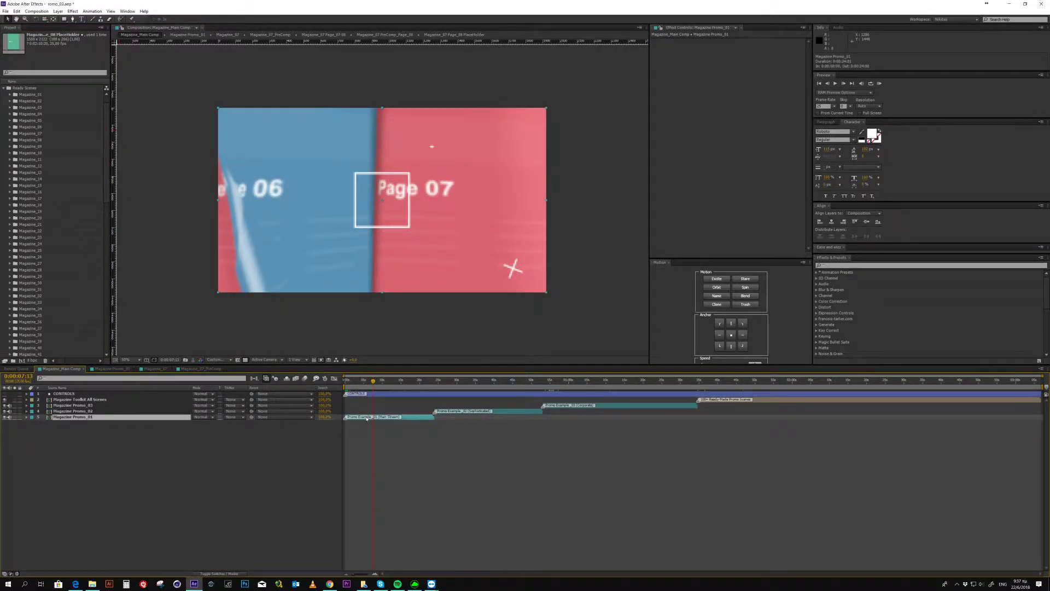
pyautogui.doubleClick(367, 418)
# - Step to 0:00:07:14 and open the Magazine_07 precomp, then its TextHolder comp
pyautogui.click(489, 383)
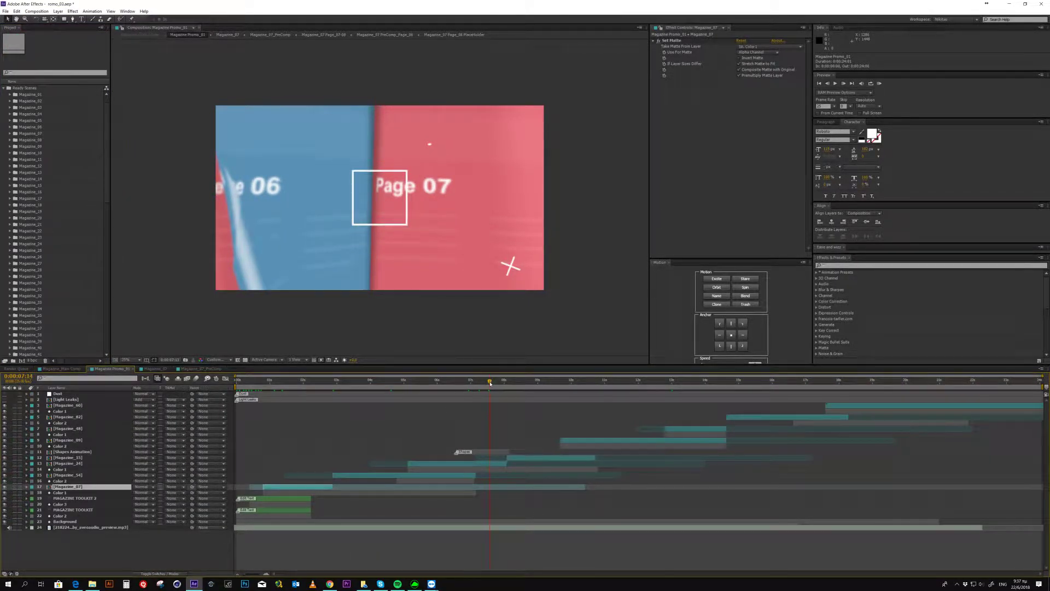
pyautogui.doubleClick(285, 487)
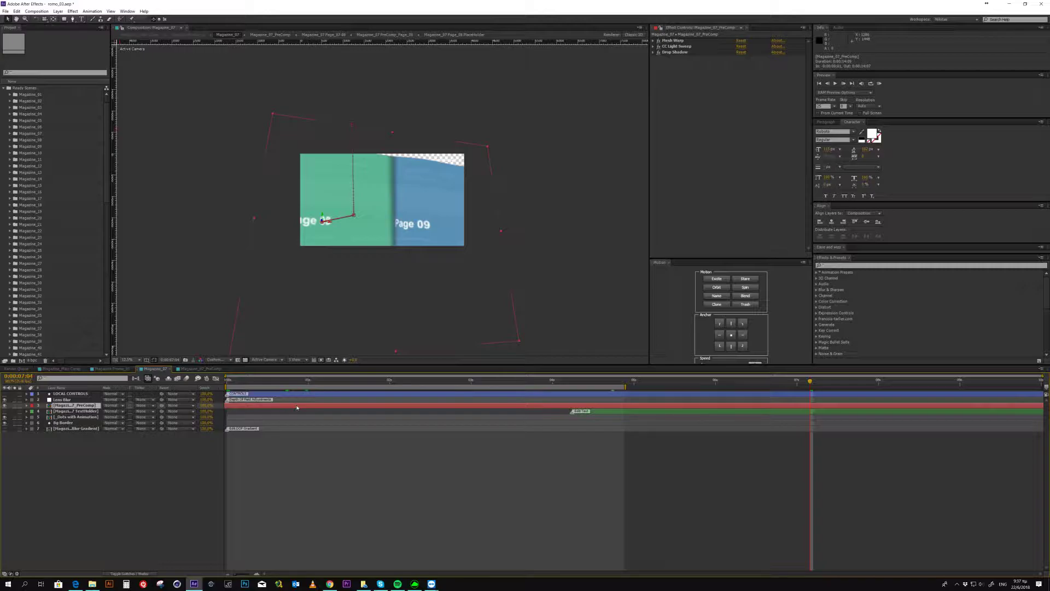
pyautogui.doubleClick(590, 414)
# - At 0:00:01:09, select the 'Magazine' and 'Showcase your design' text with the Type tool
pyautogui.moveTo(547, 381); pyautogui.dragTo(473, 385)
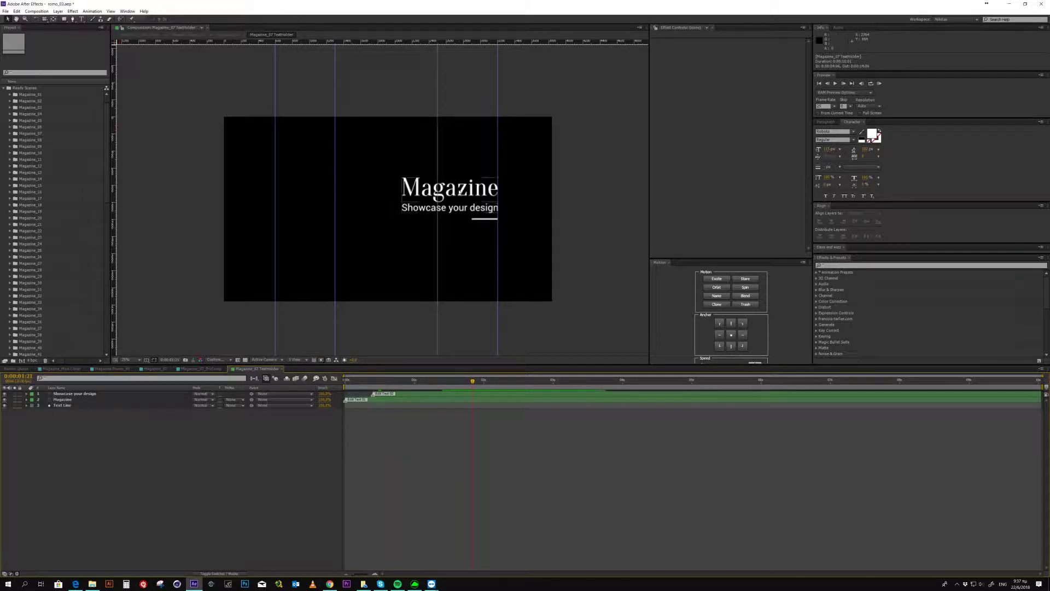
pyautogui.click(449, 188)
pyautogui.click(79, 19)
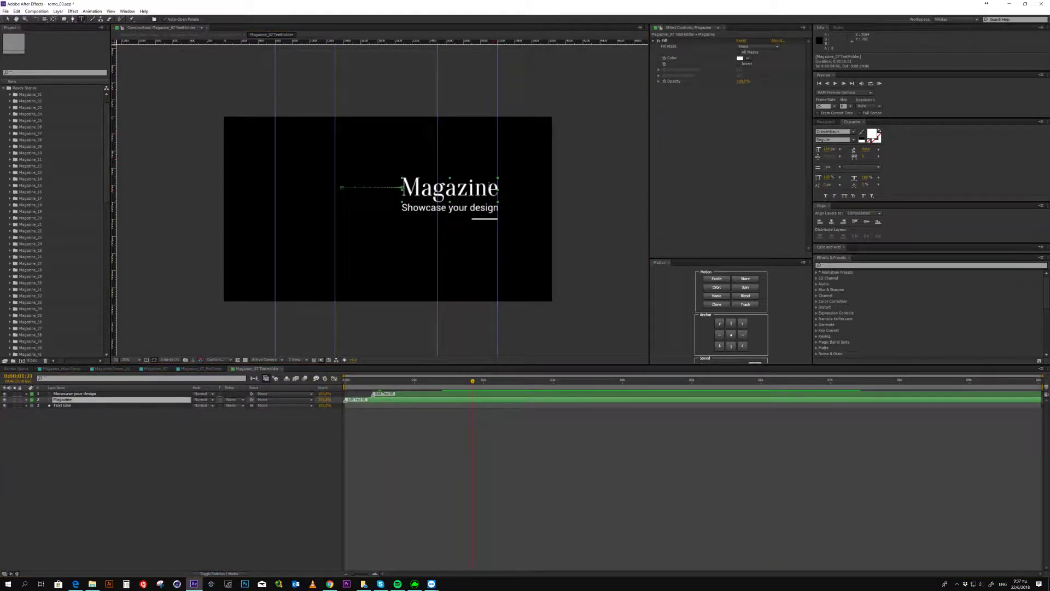
pyautogui.moveTo(499, 187); pyautogui.dragTo(400, 188)
pyautogui.click(499, 208)
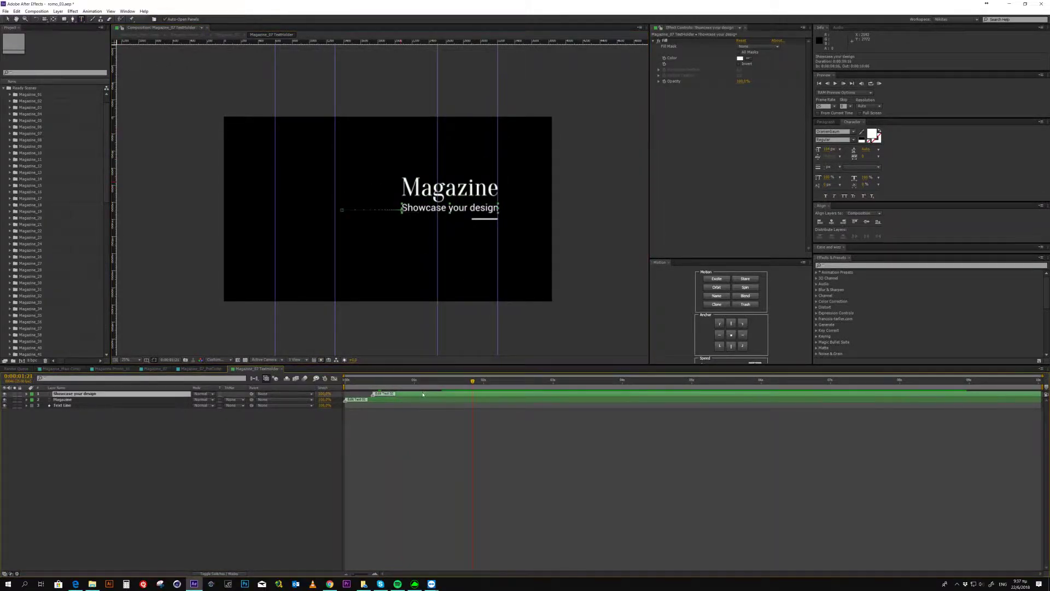
pyautogui.moveTo(499, 208); pyautogui.dragTo(401, 208)
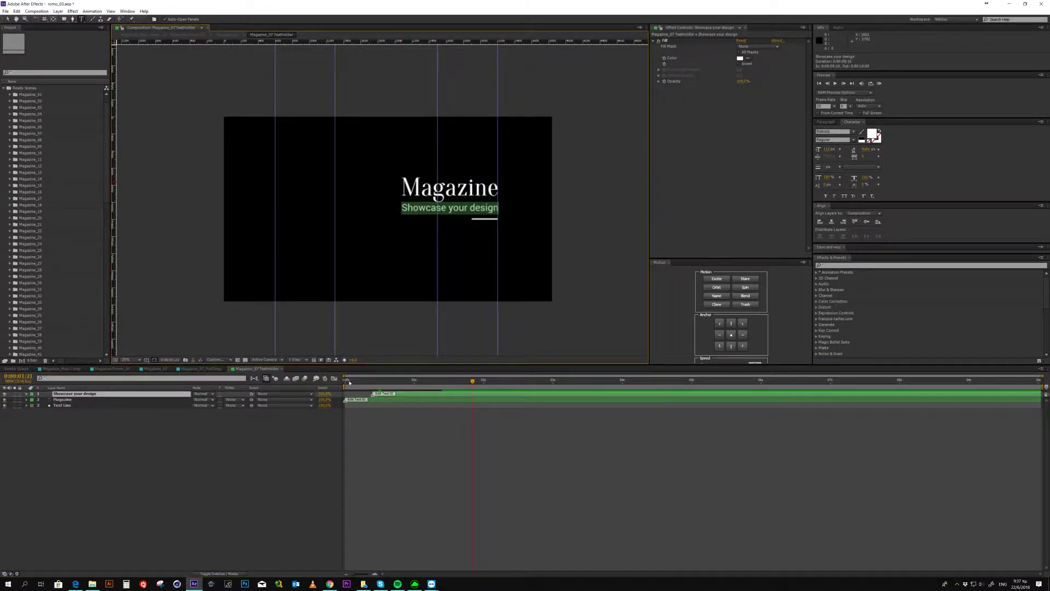
# - Move back to 0:00:00:16 and close the Magazine_07_TextHolder comp
pyautogui.moveTo(473, 380)
pyautogui.mouseDown()
pyautogui.moveTo(380, 382)
pyautogui.moveTo(499, 406)
pyautogui.mouseUp()
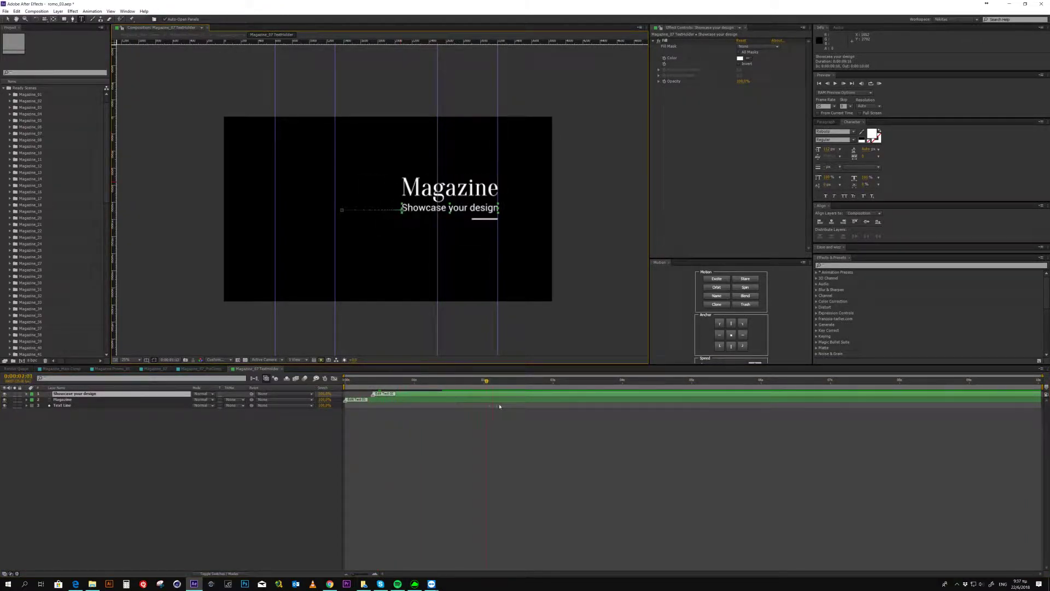
pyautogui.click(551, 415)
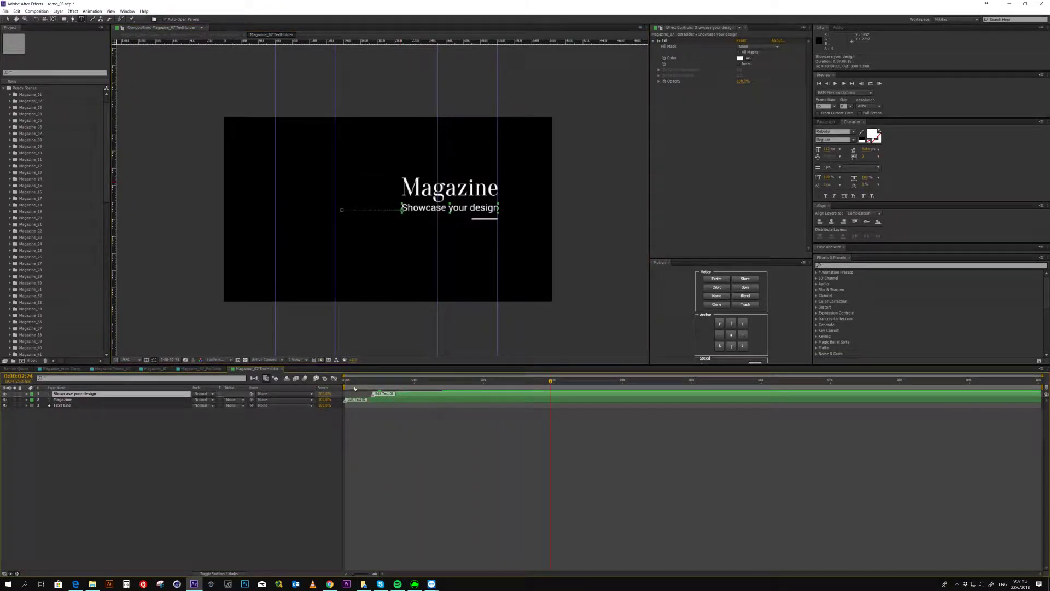
pyautogui.click(282, 370)
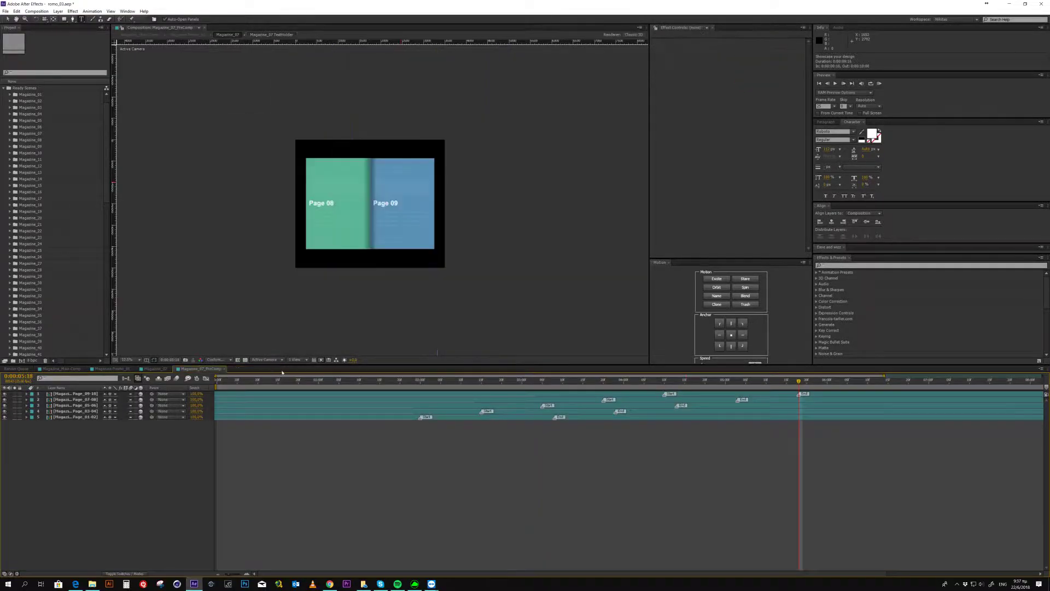
# - Close Magazine_07_PreComp, review the Lens Blur layer's Camera Lens Blur settings, and select Lens Blur Gradient
pyautogui.click(226, 370)
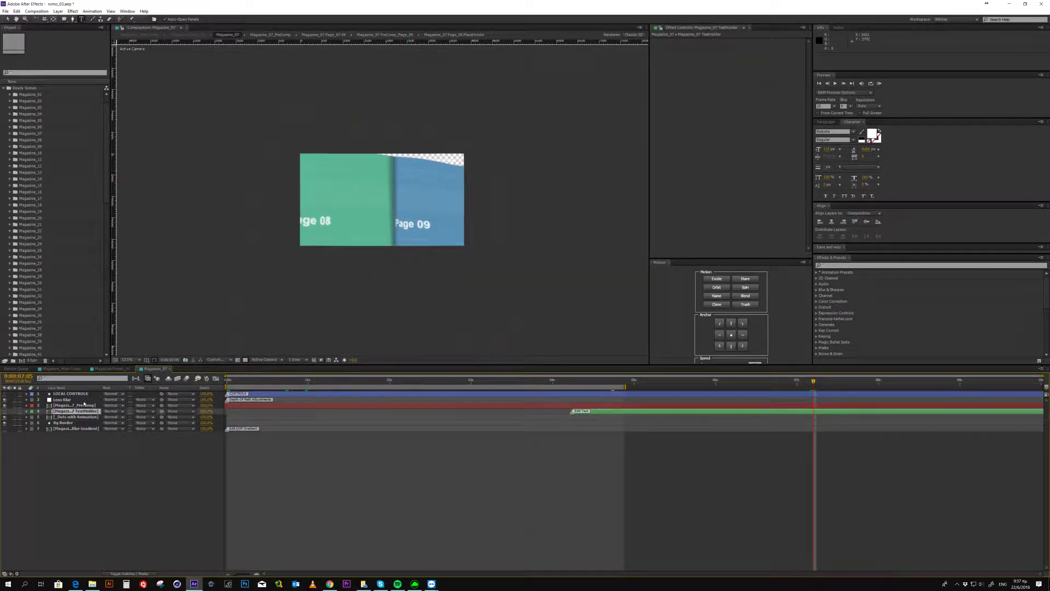
pyautogui.click(62, 400)
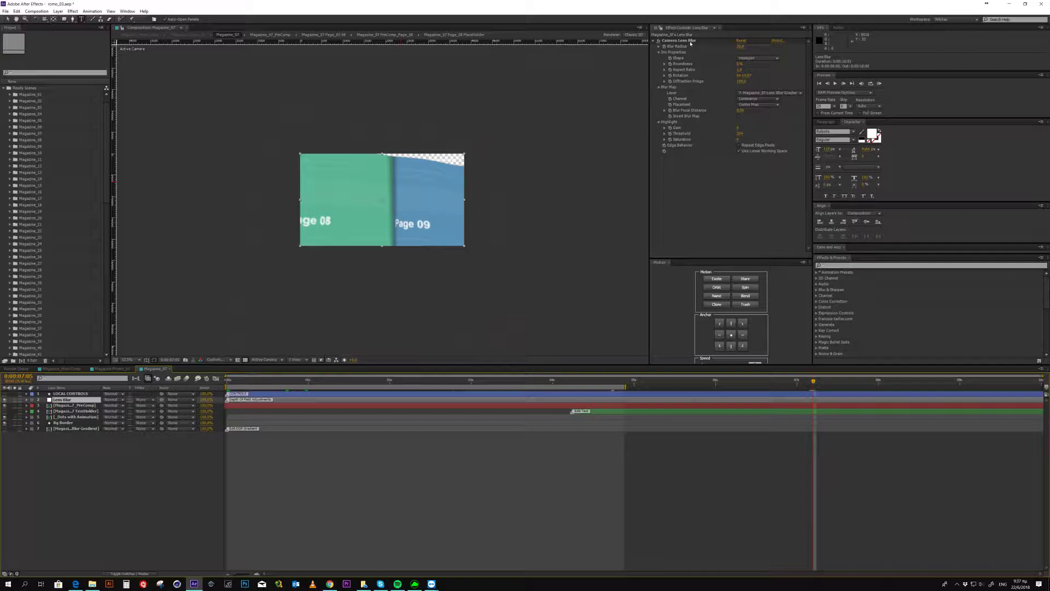
pyautogui.click(92, 429)
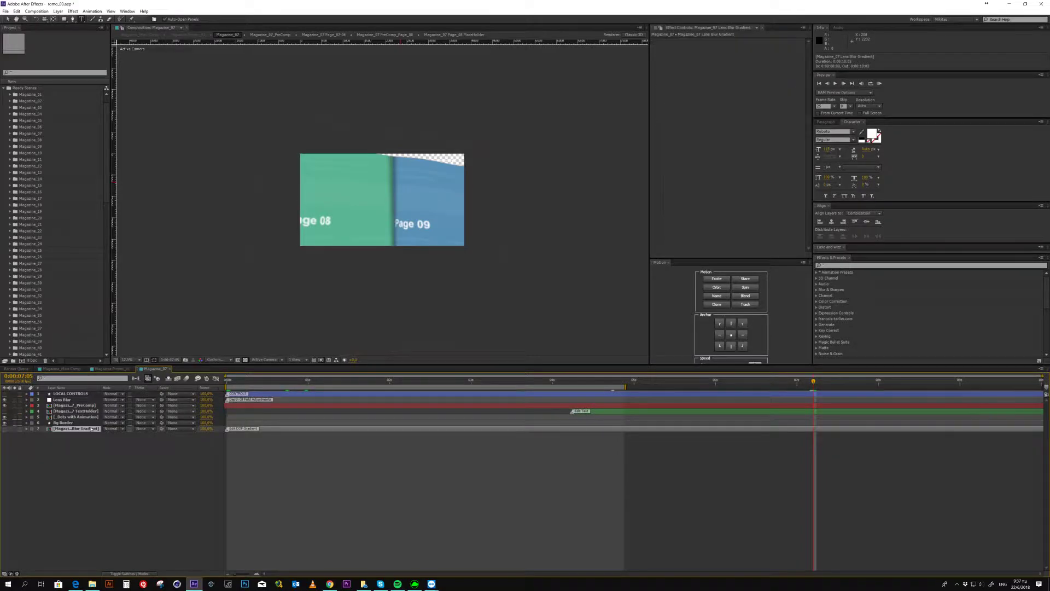
# - In the Lens Blur Gradient comp, drag the Ramp's Start of Ramp point, then close the comp
pyautogui.doubleClick(93, 429)
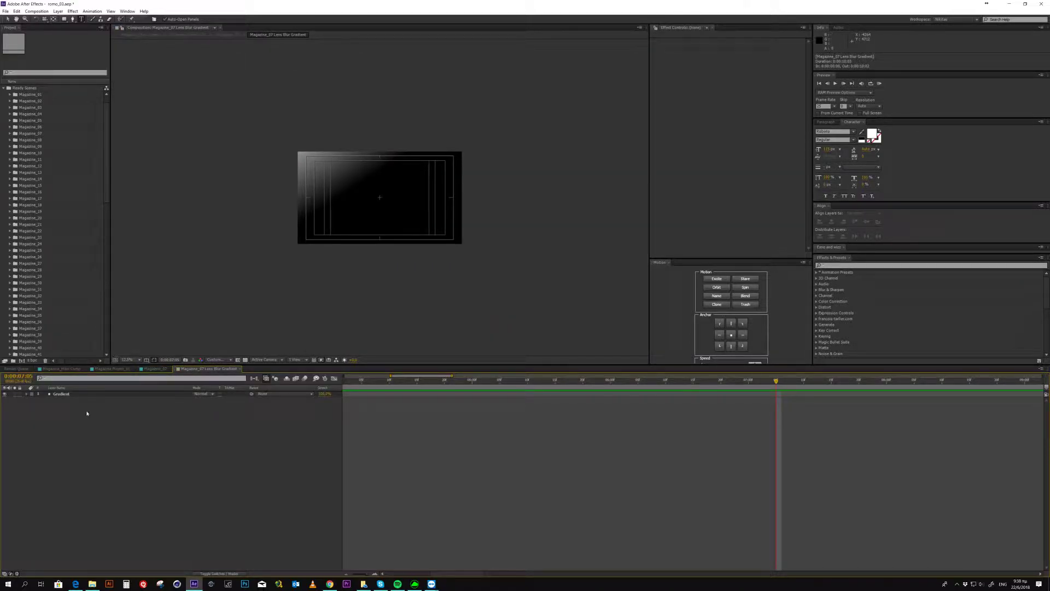
pyautogui.click(66, 394)
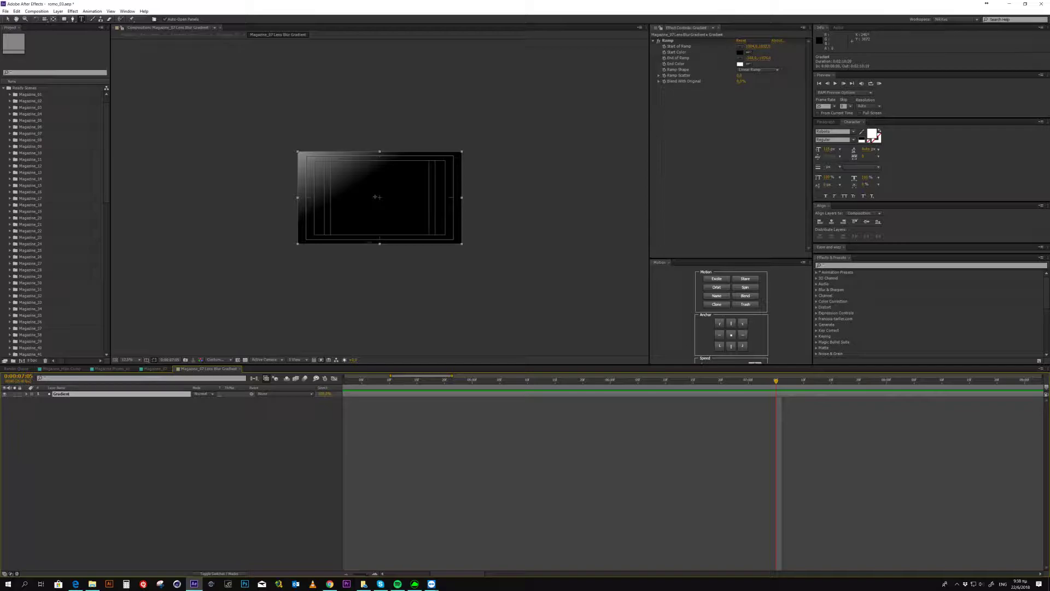
pyautogui.click(677, 44)
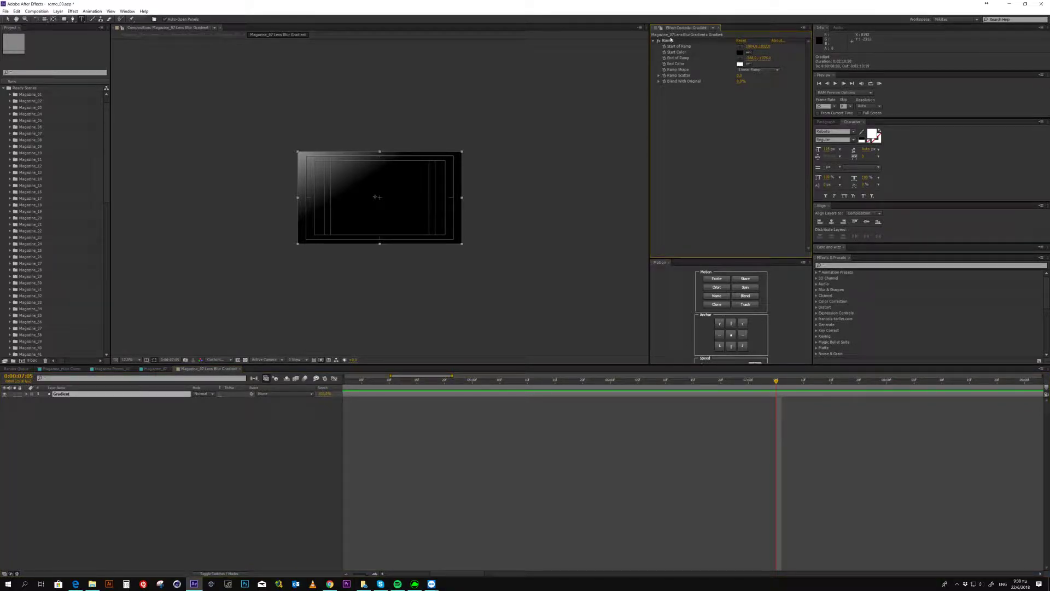
pyautogui.click(668, 41)
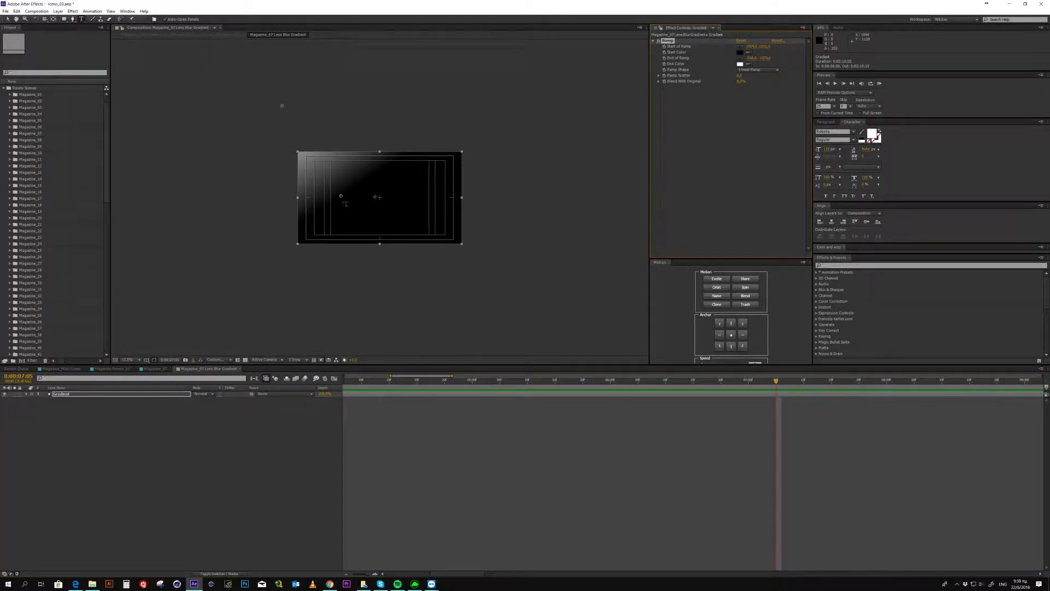
pyautogui.moveTo(342, 197)
pyautogui.mouseDown()
pyautogui.moveTo(359, 216)
pyautogui.moveTo(340, 180)
pyautogui.moveTo(357, 192)
pyautogui.moveTo(356, 173)
pyautogui.moveTo(342, 183)
pyautogui.moveTo(355, 200)
pyautogui.mouseUp()
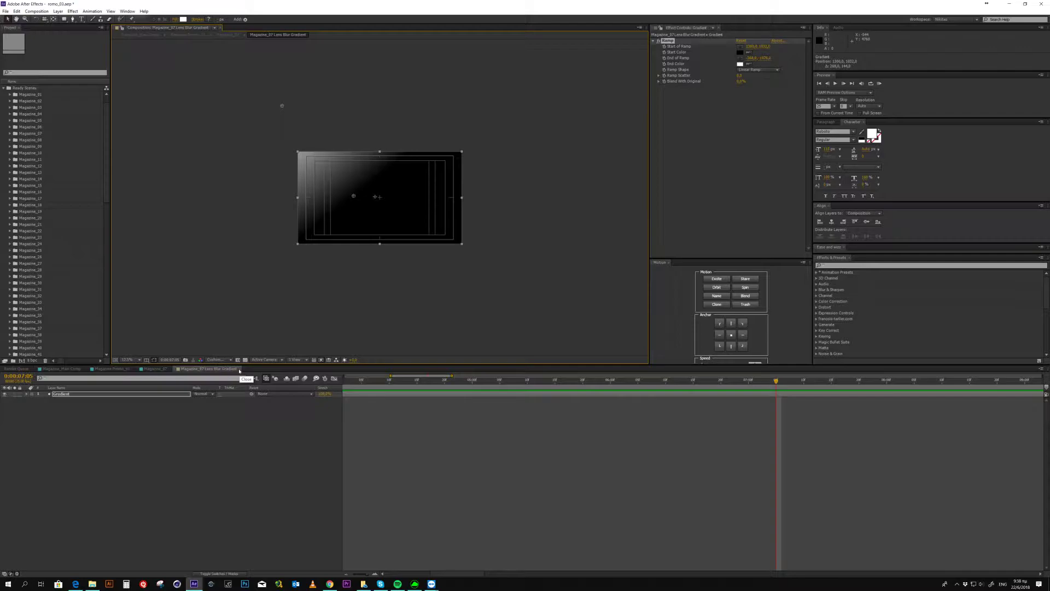
pyautogui.click(239, 371)
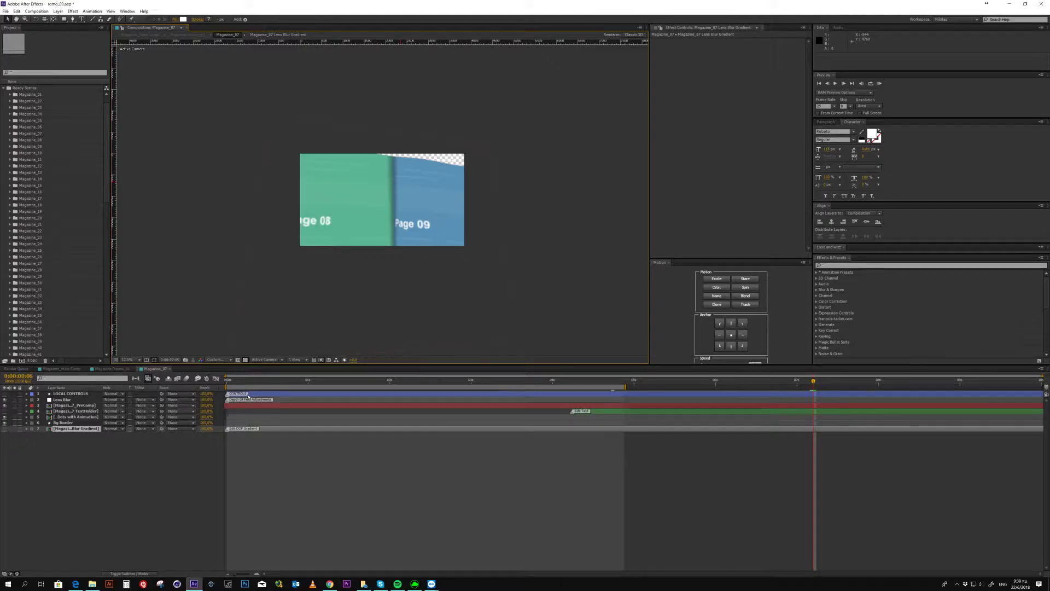
# - Stop playback, view Magazine_07's LOCAL CONTROLS, then select the CONTROLS layer in Magazine_Main Comp
pyautogui.press('space')
pyautogui.click(251, 395)
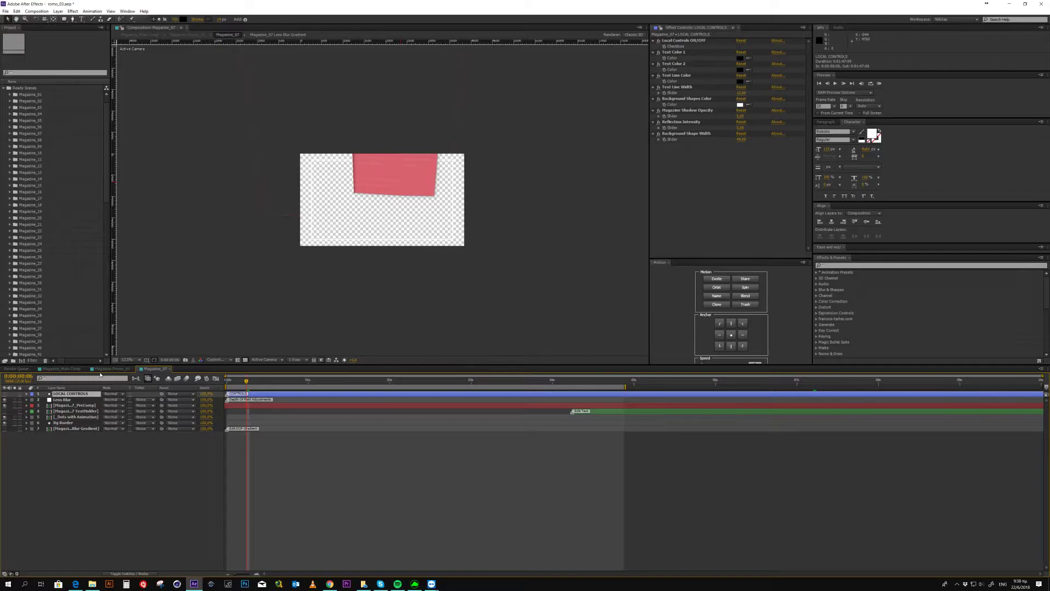
pyautogui.click(80, 369)
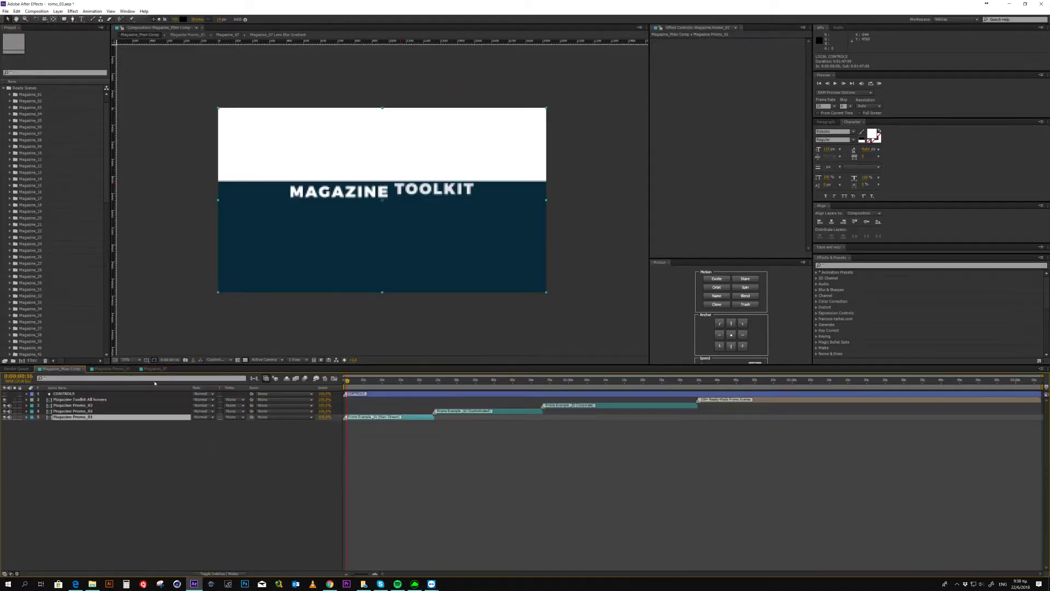
pyautogui.click(366, 395)
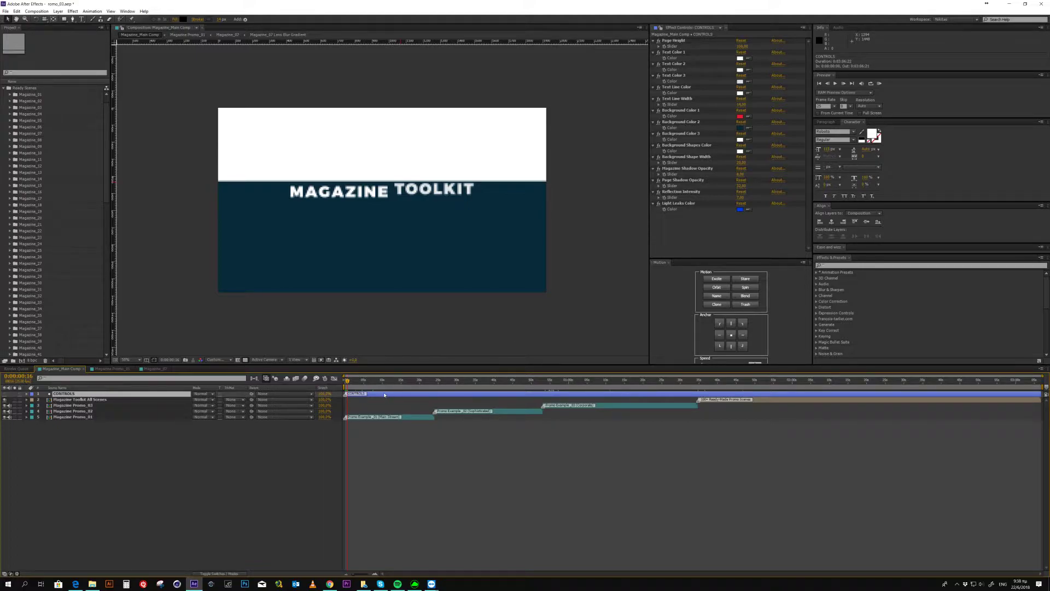
# - Open the Magazine_54 scene from Magazine Promo_01 and scrub to Page 02 around one second
pyautogui.click(115, 369)
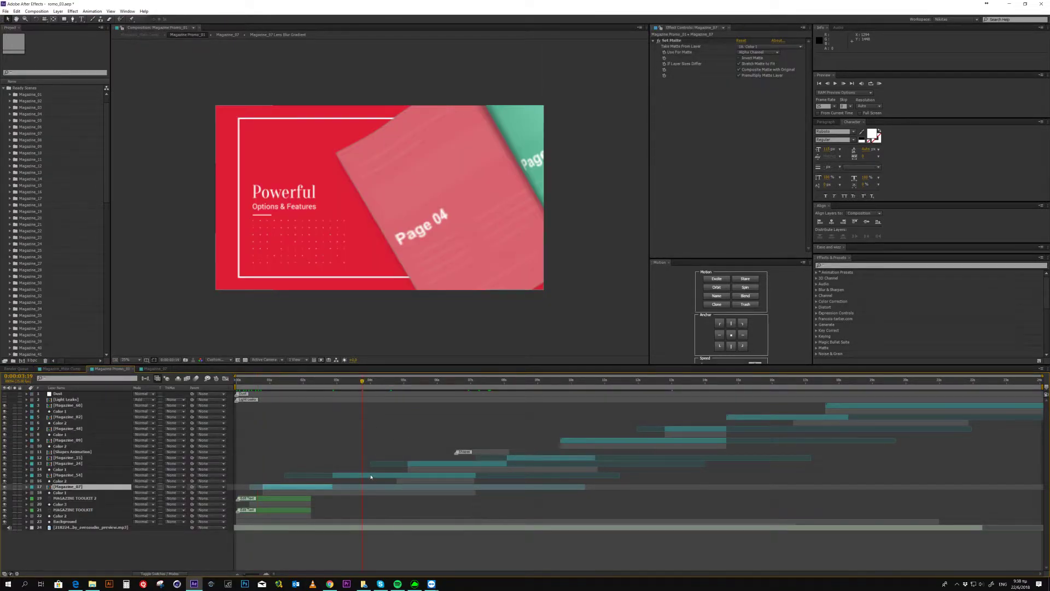
pyautogui.doubleClick(371, 476)
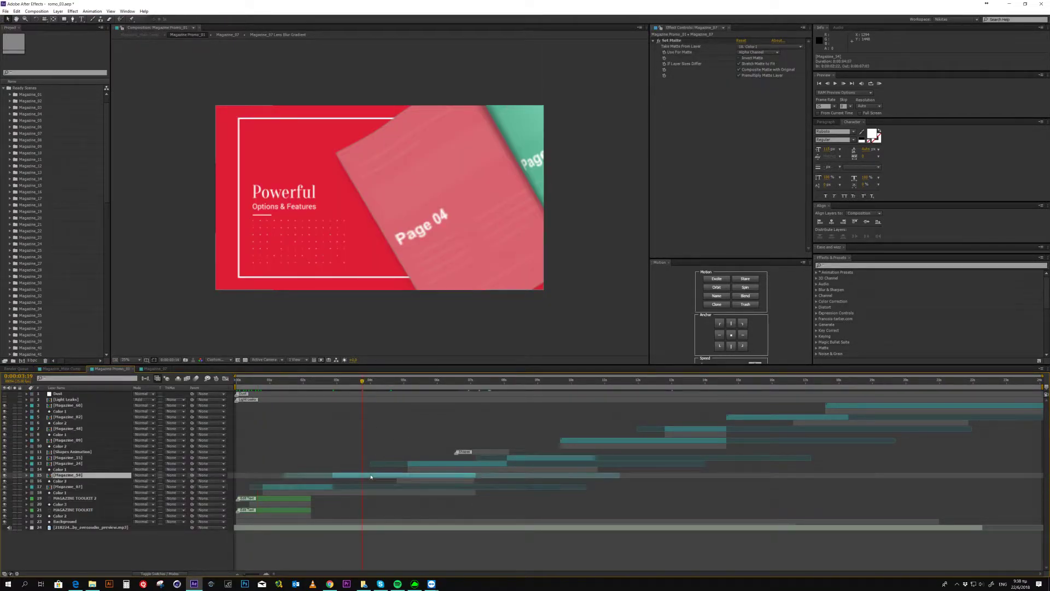
pyautogui.click(383, 385)
pyautogui.moveTo(382, 384); pyautogui.dragTo(415, 385)
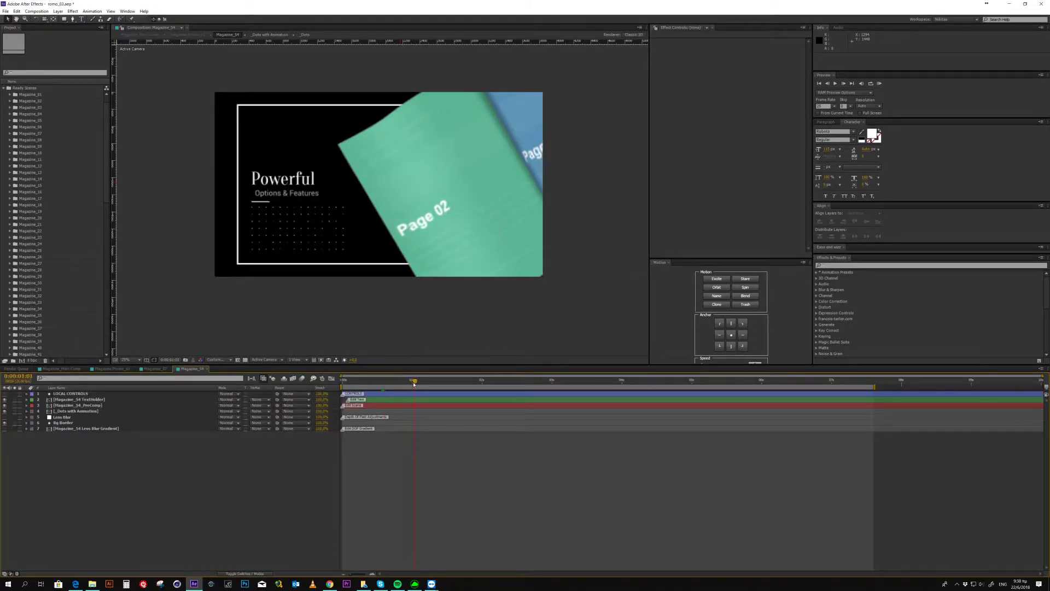
# - Inspect the text holder, Dots, Magazine_54_PreComp and Lens Blur Gradient layers in turn
pyautogui.click(388, 401)
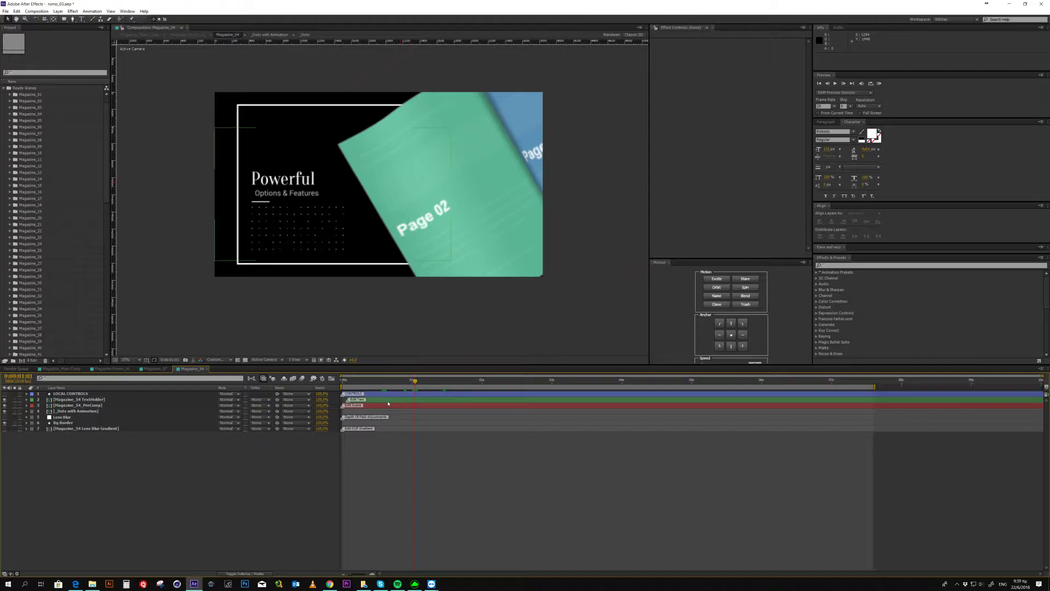
pyautogui.click(117, 441)
pyautogui.moveTo(90, 457); pyautogui.dragTo(50, 395)
pyautogui.click(367, 412)
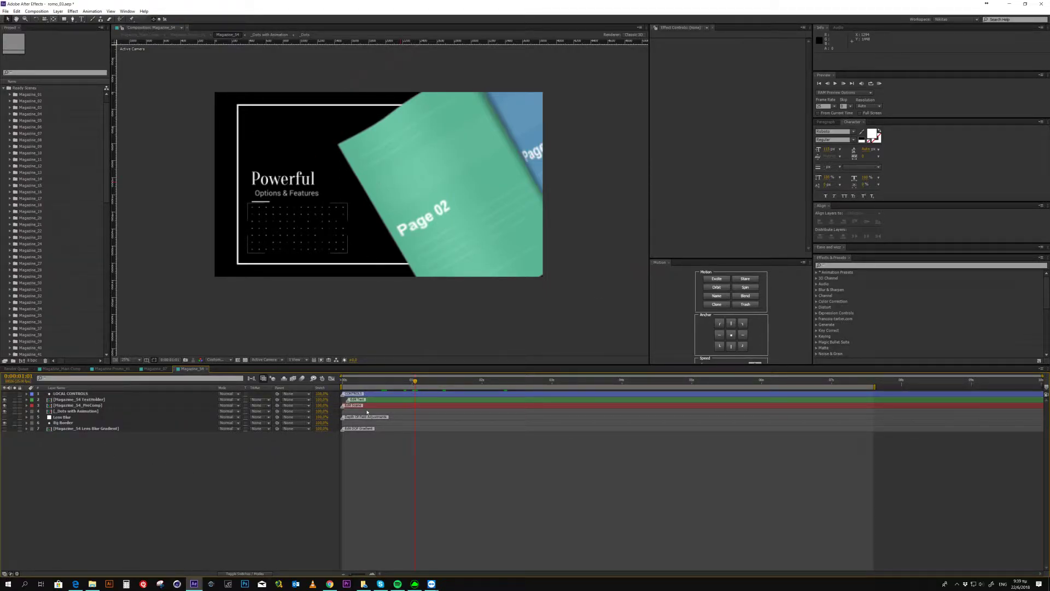
pyautogui.click(368, 406)
pyautogui.click(368, 406)
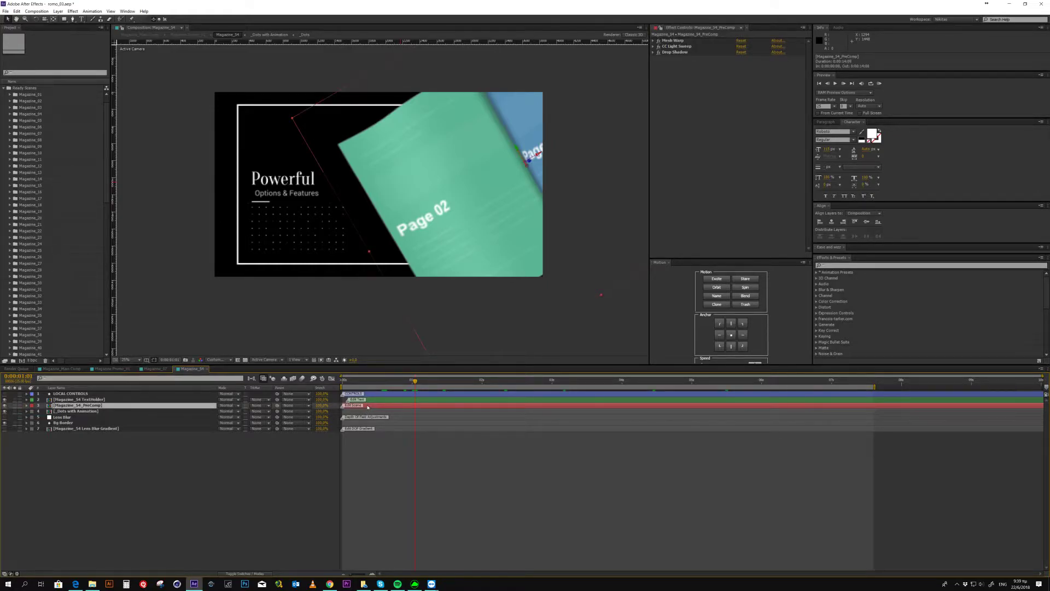
pyautogui.click(369, 400)
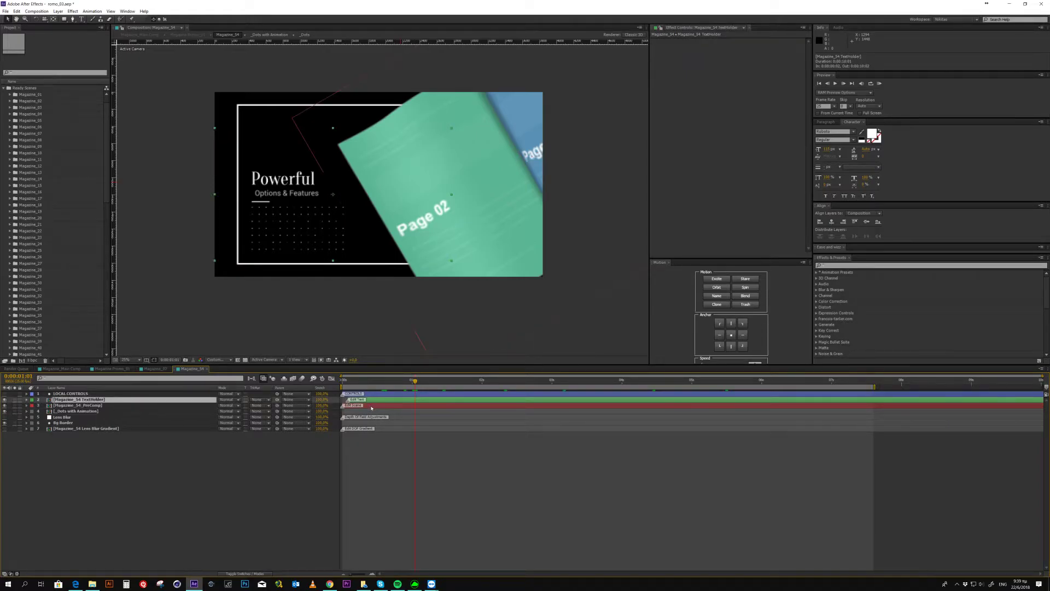
pyautogui.click(88, 428)
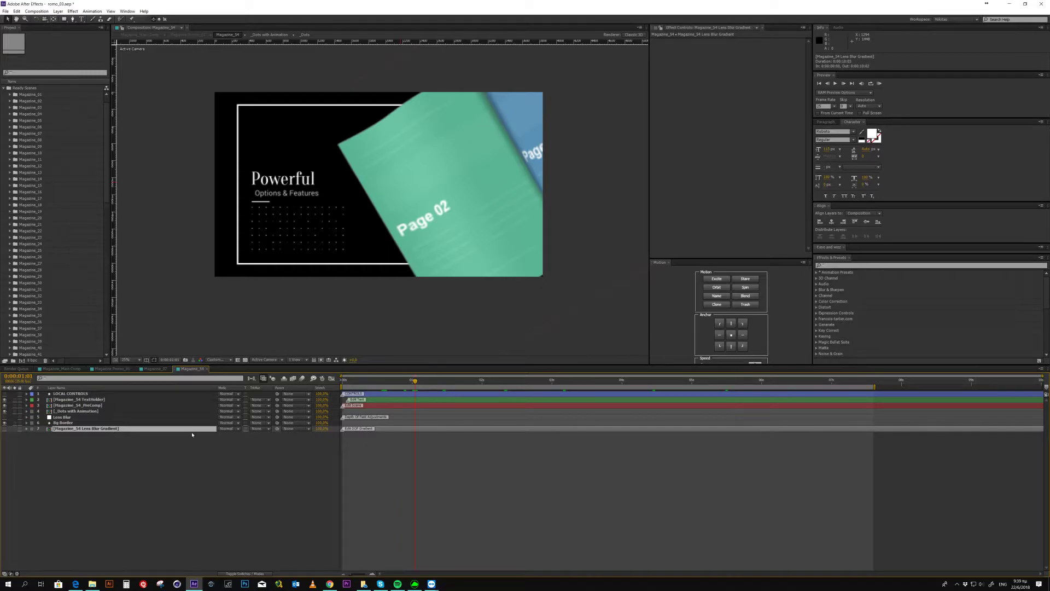
# - Review Camera Lens Blur on the Lens Blur layer, toggle its visibility, then close Magazine_54
pyautogui.click(361, 419)
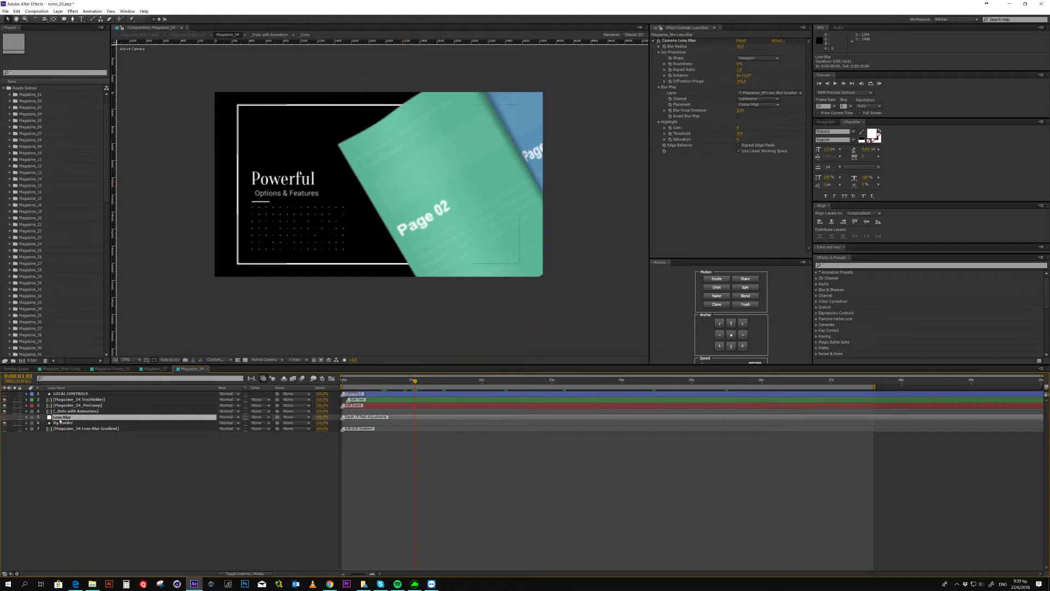
pyautogui.click(5, 419)
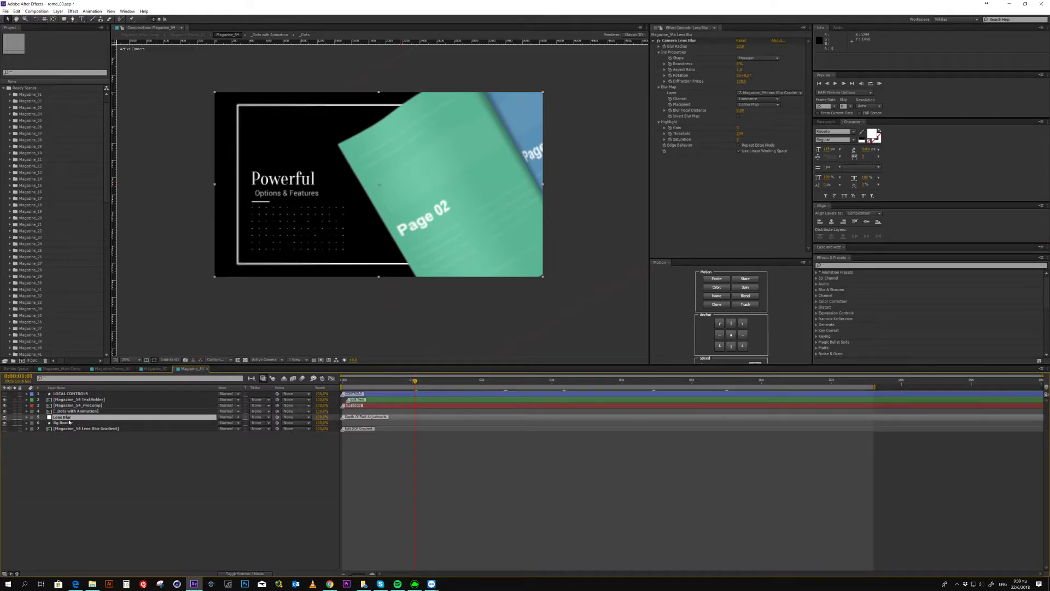
pyautogui.click(208, 370)
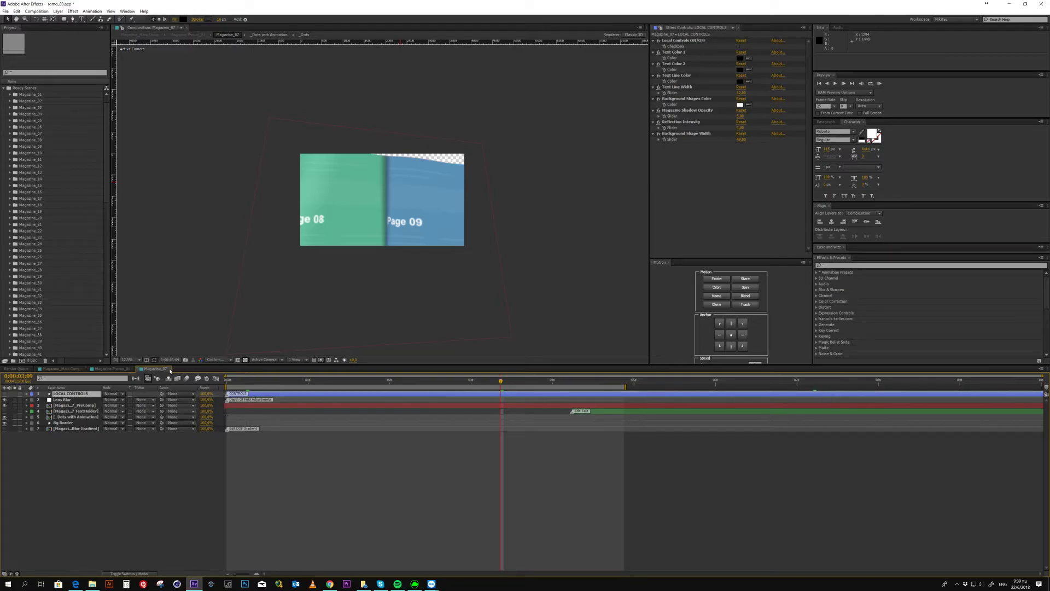
# - Close Magazine_07 and Magazine Promo_01, then select the Magazine Promo_02 and Promo_03 layers
pyautogui.click(169, 370)
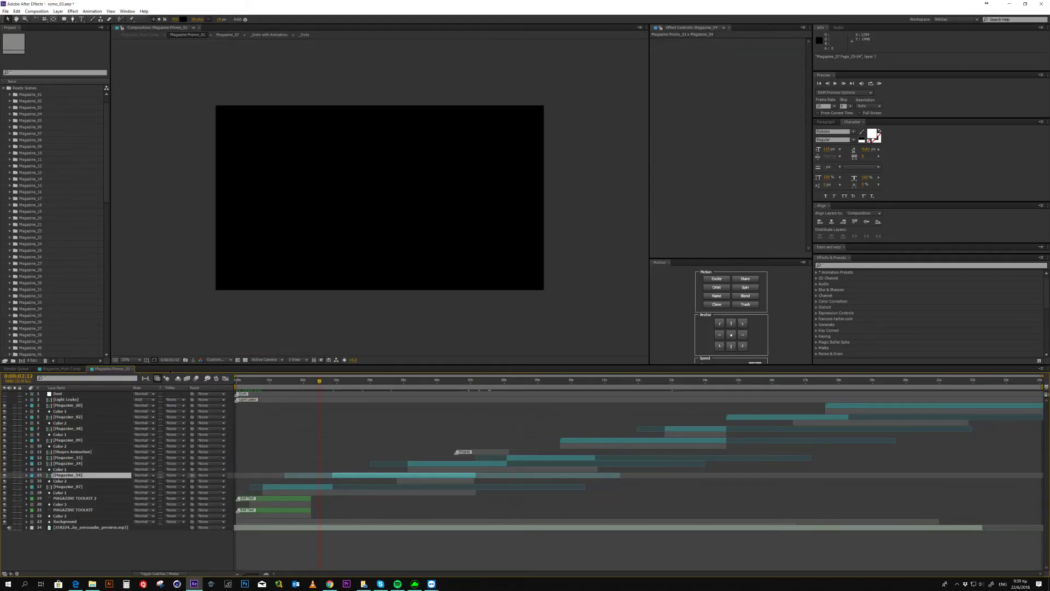
pyautogui.click(132, 369)
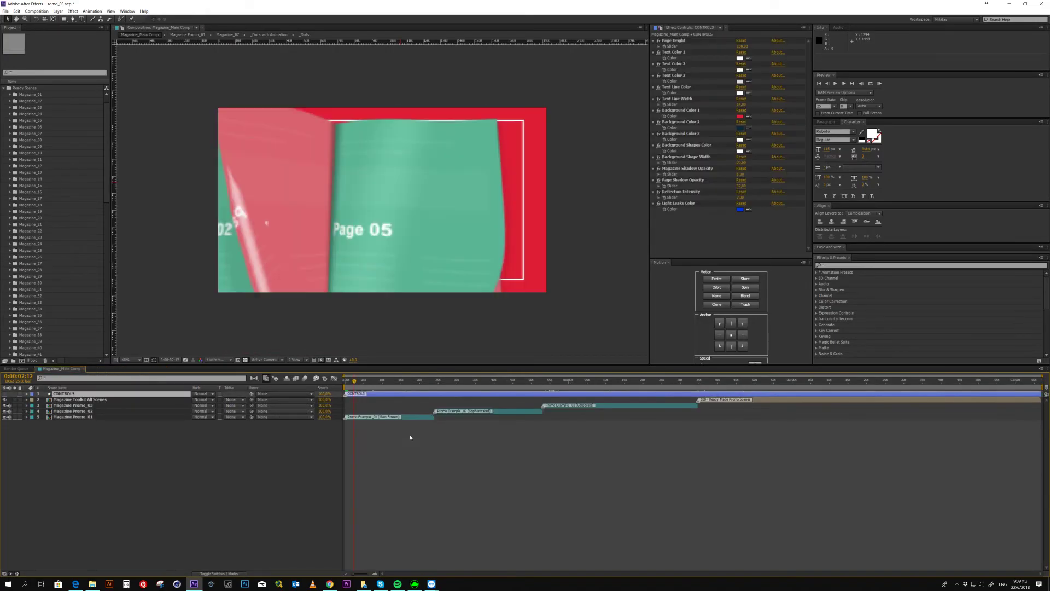
pyautogui.click(459, 414)
pyautogui.click(560, 405)
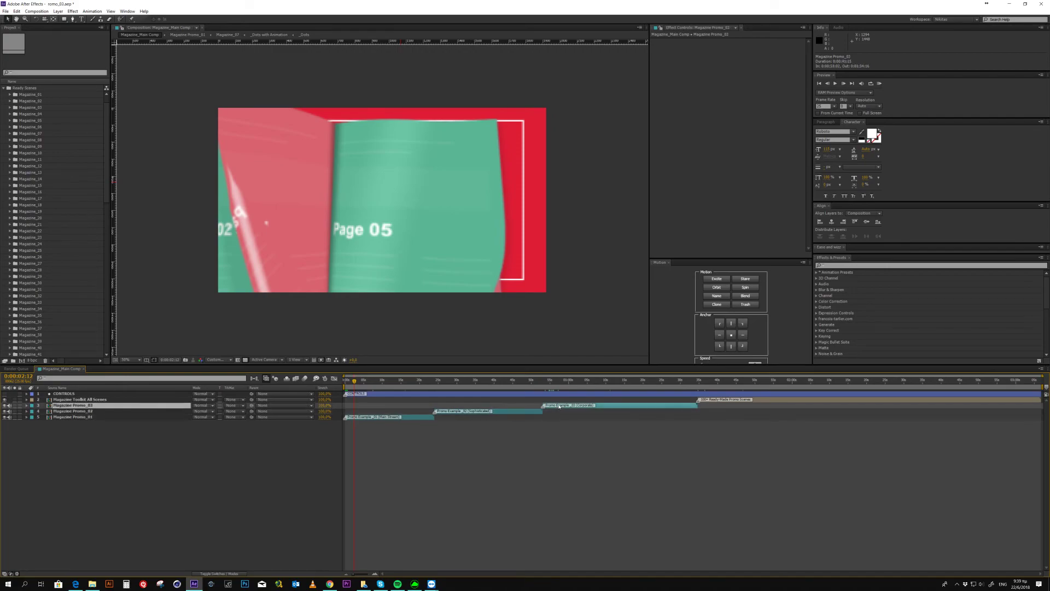